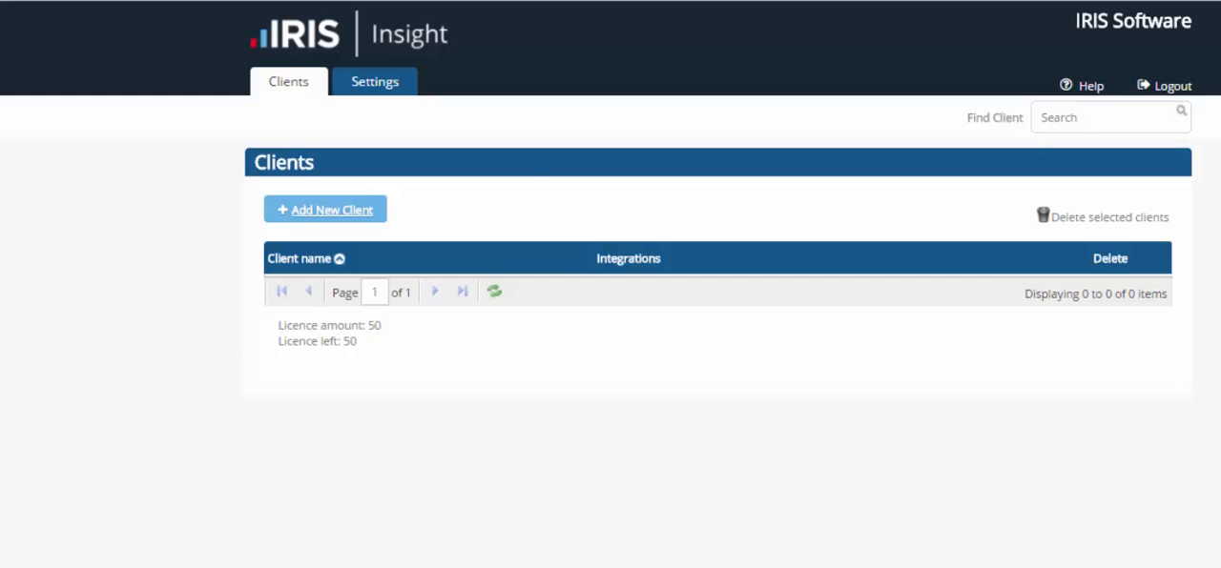
# Add and save a new client named Always IT, located in the United Kingdom, with the Information technology business sector
pyautogui.click(325, 210)
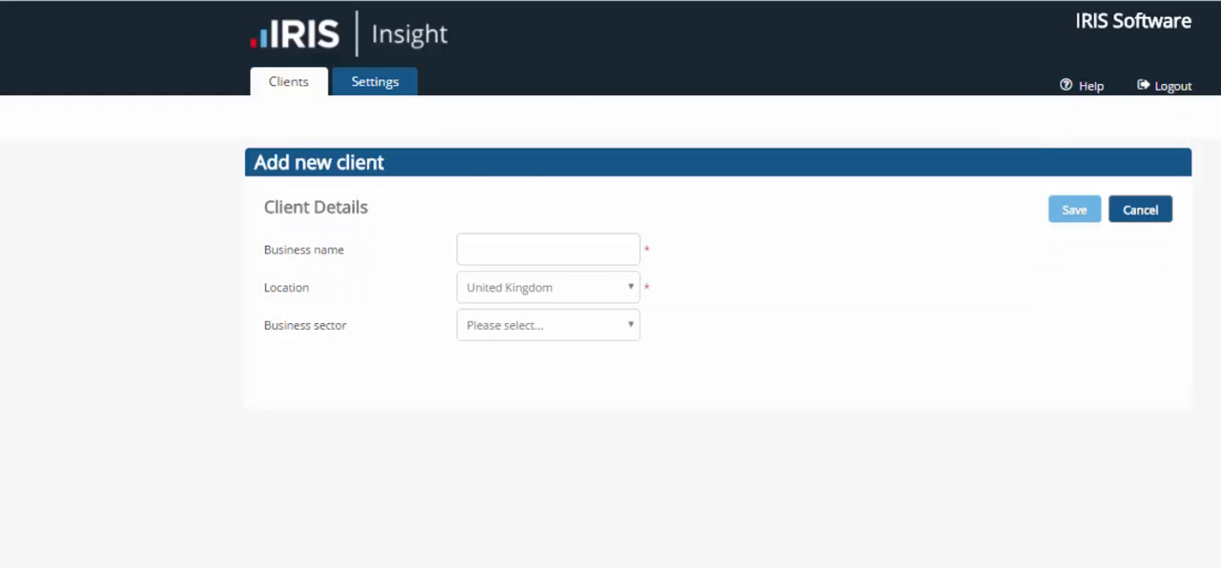
pyautogui.click(548, 250)
pyautogui.write('A')
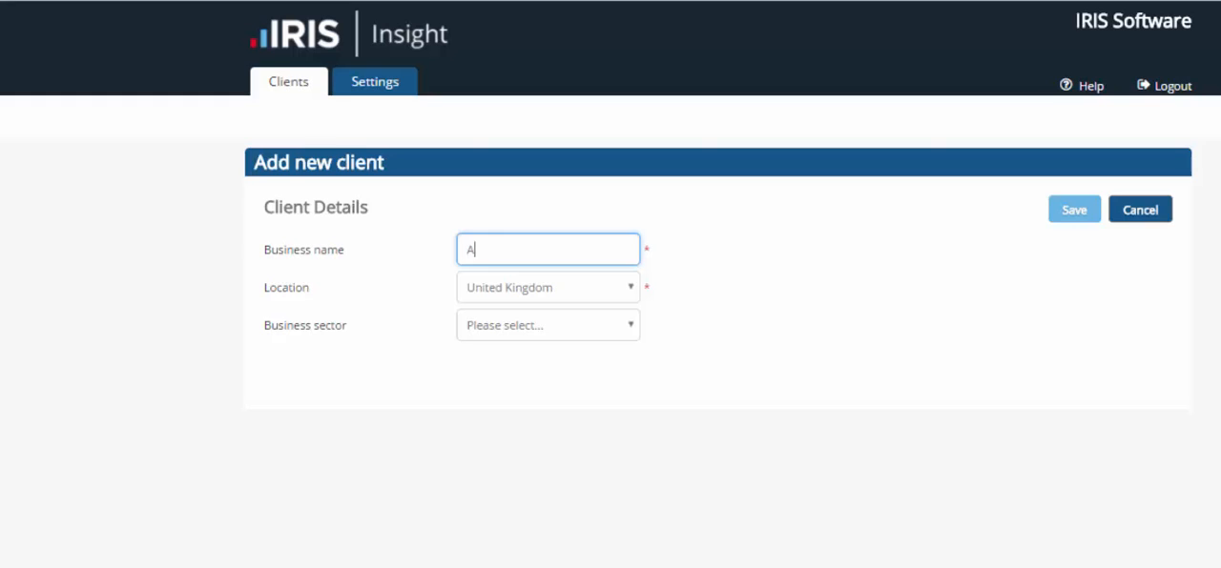
pyautogui.write('lways IT')
pyautogui.click(549, 287)
pyautogui.press('Escape')
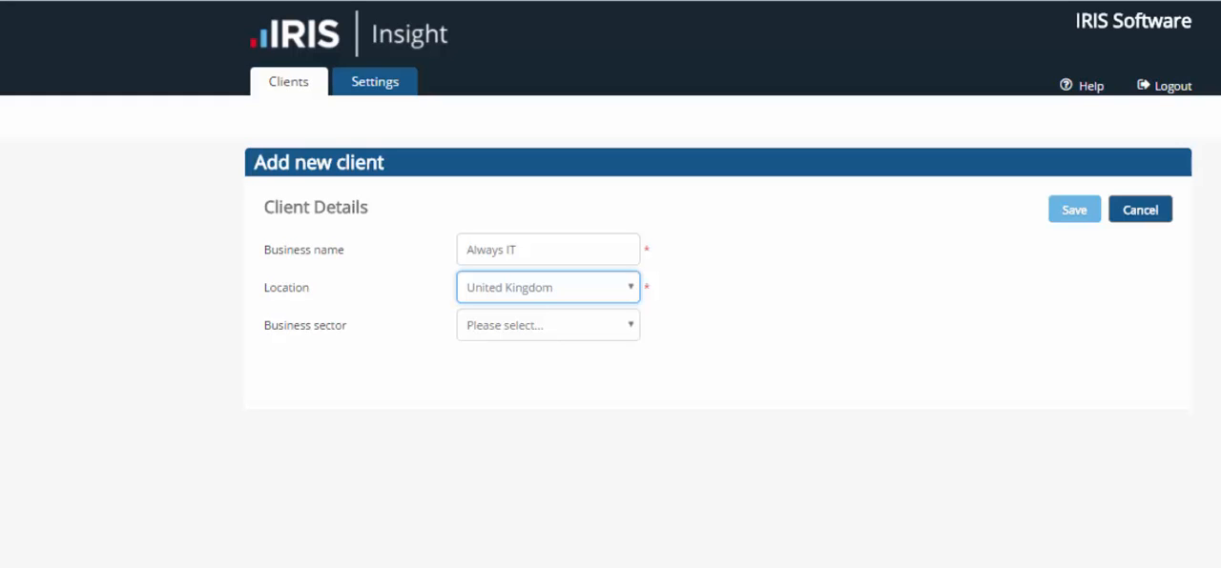
pyautogui.click(548, 325)
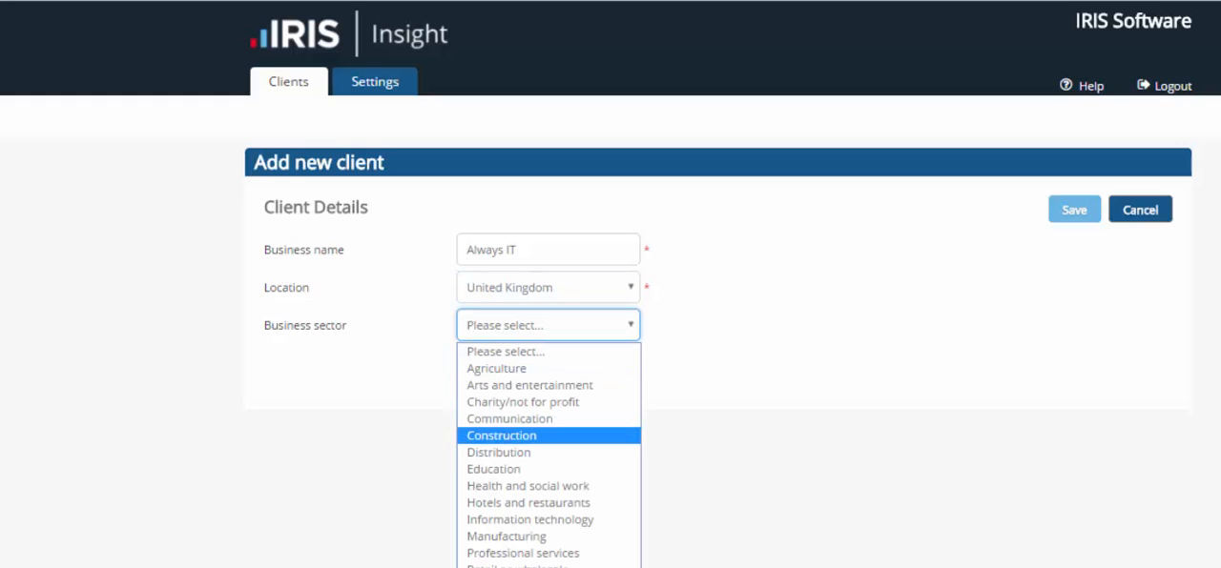
pyautogui.click(530, 519)
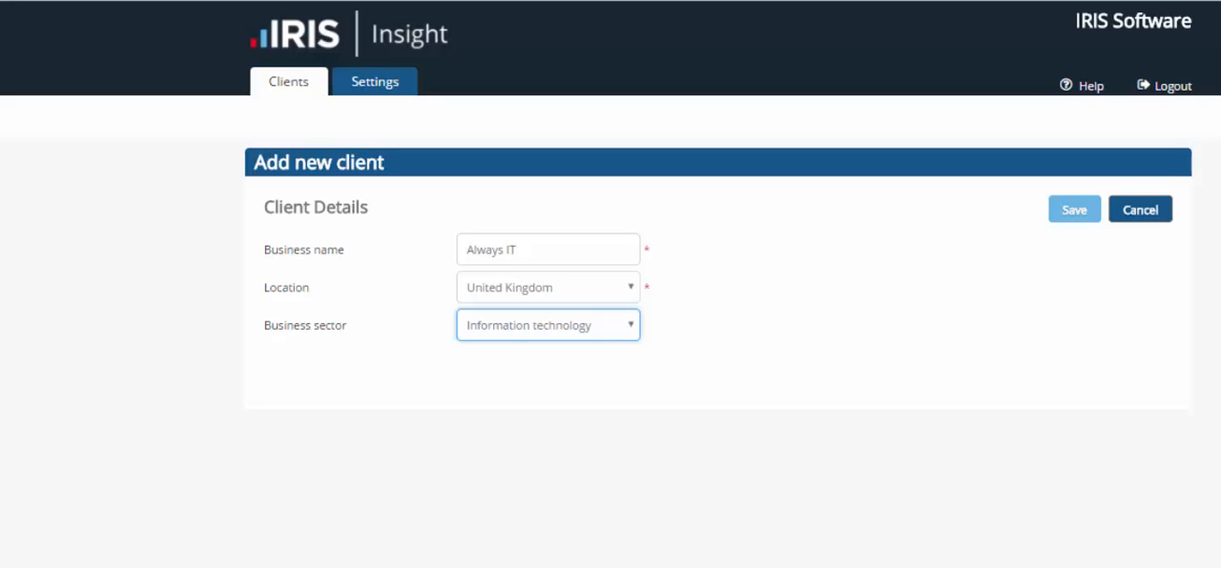
pyautogui.click(1074, 210)
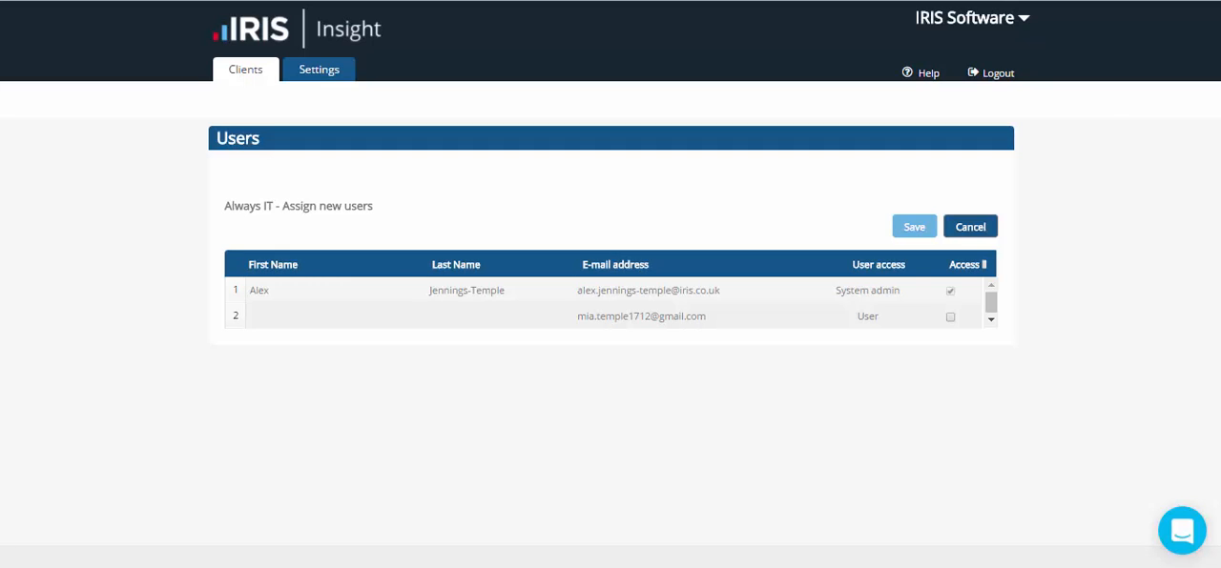
# Assign the second listed user access to Always IT and open that client's setup from the client list
pyautogui.click(949, 316)
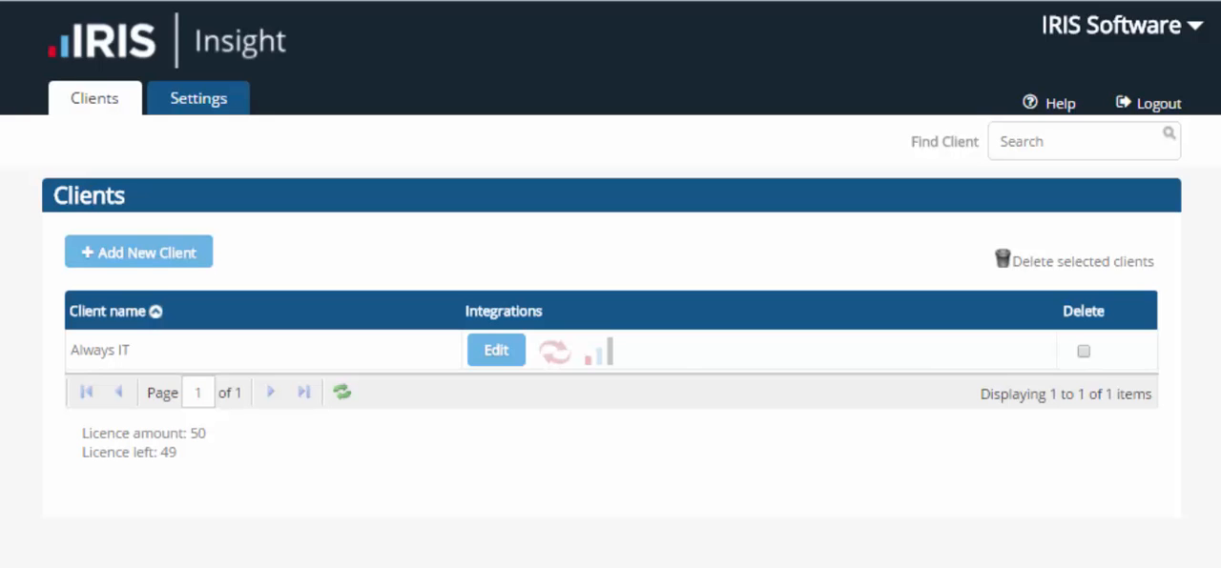
pyautogui.click(100, 350)
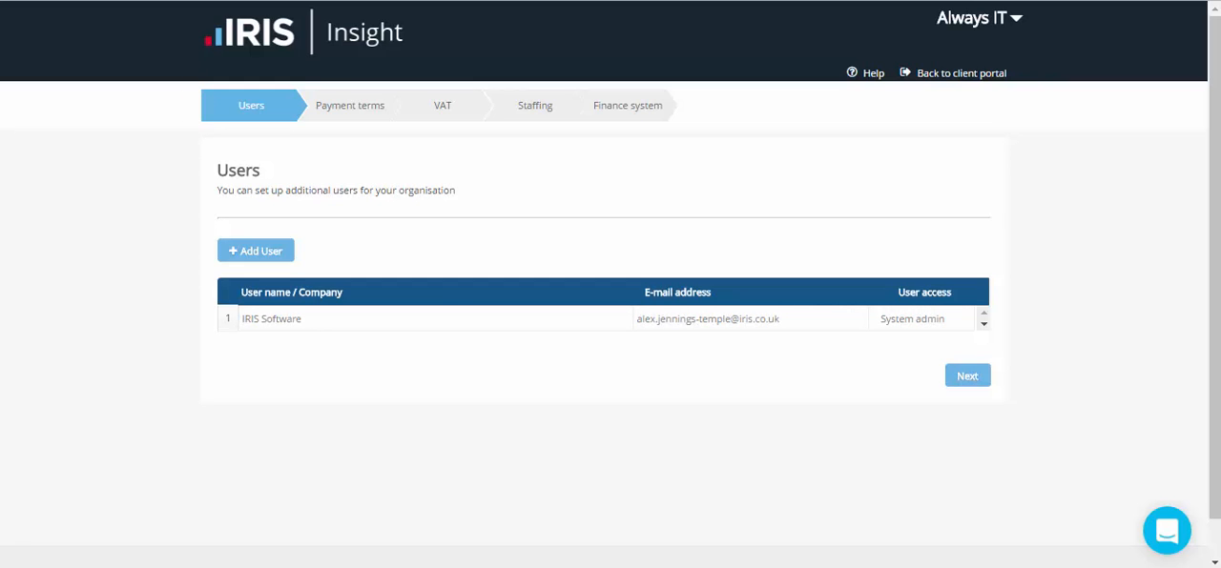
pyautogui.click(260, 251)
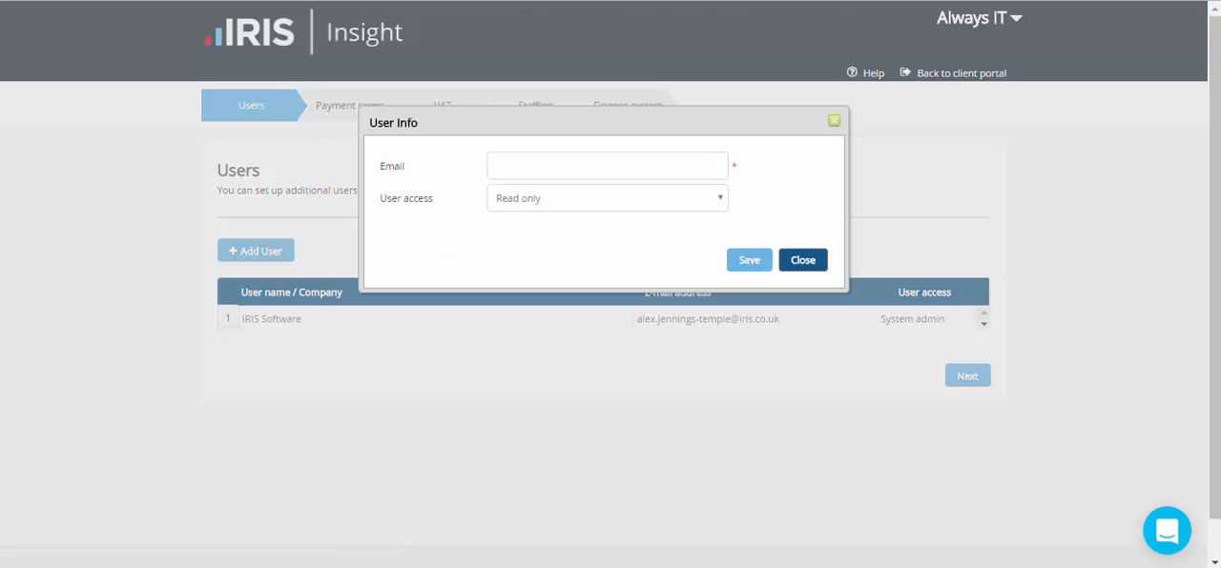
pyautogui.click(608, 199)
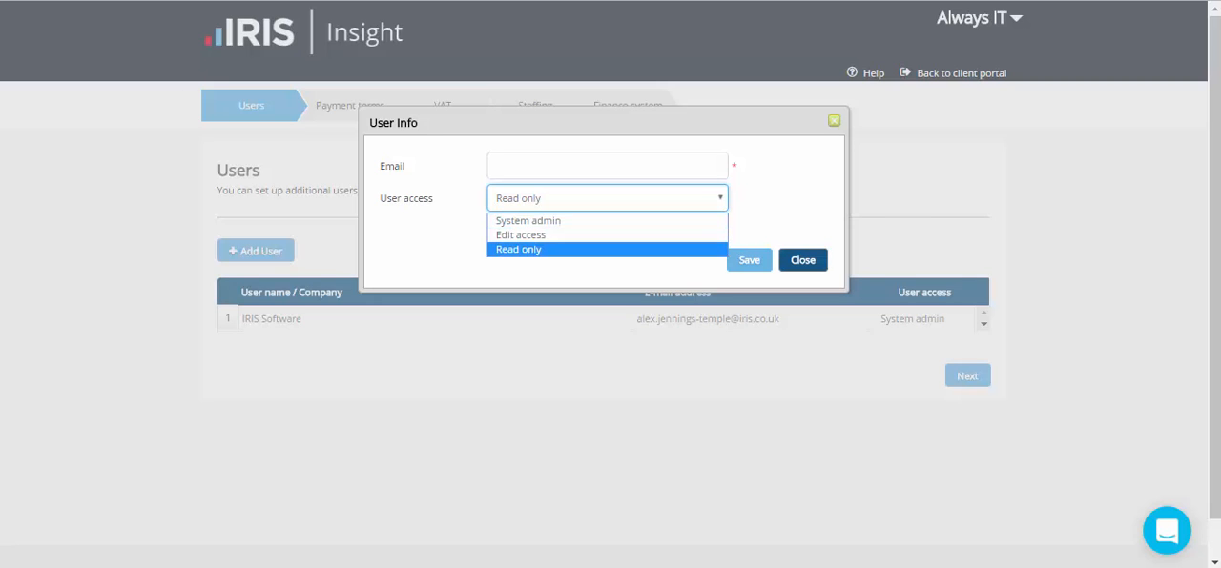
pyautogui.click(803, 261)
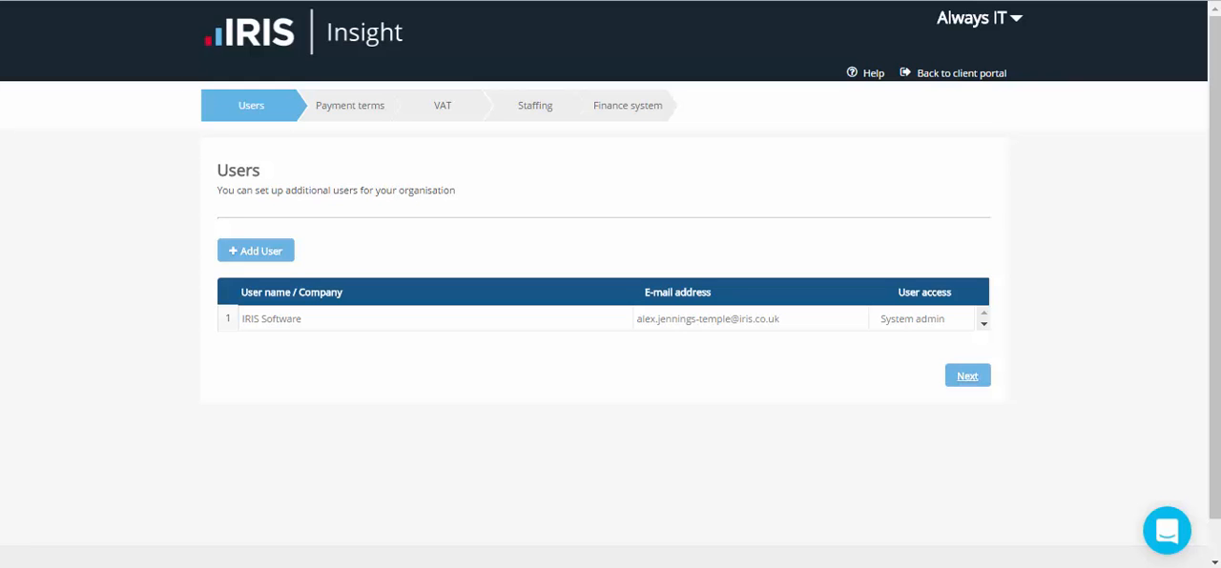
# Set the average payment terms to 7 days for customers and 28 days for suppliers, and continue to VAT
pyautogui.click(967, 376)
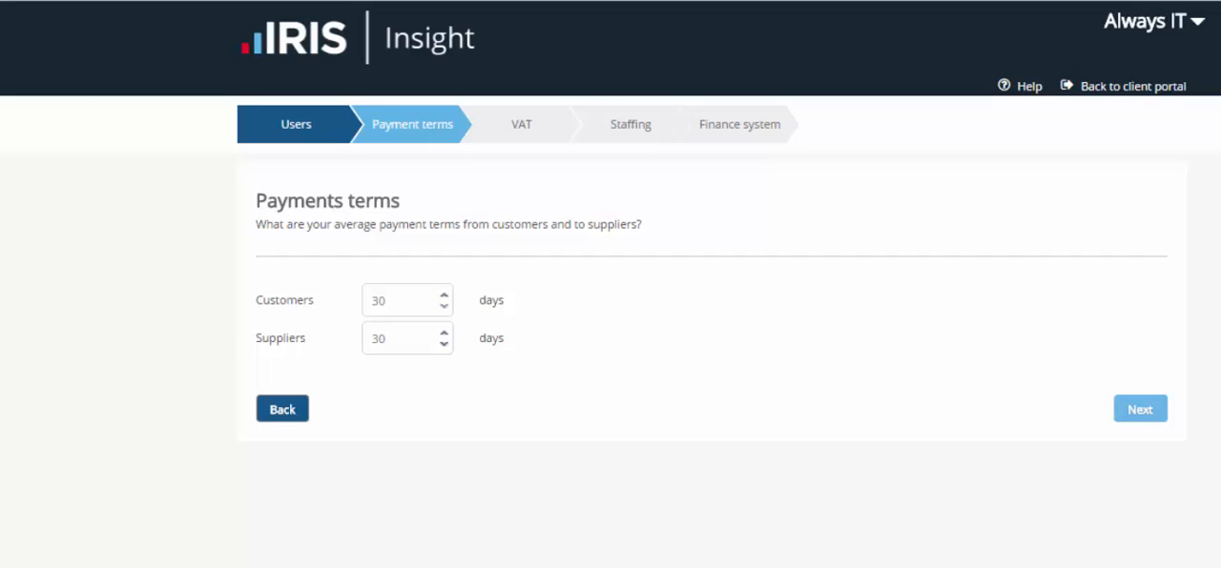
pyautogui.moveTo(387, 301); pyautogui.dragTo(369, 301)
pyautogui.write('7')
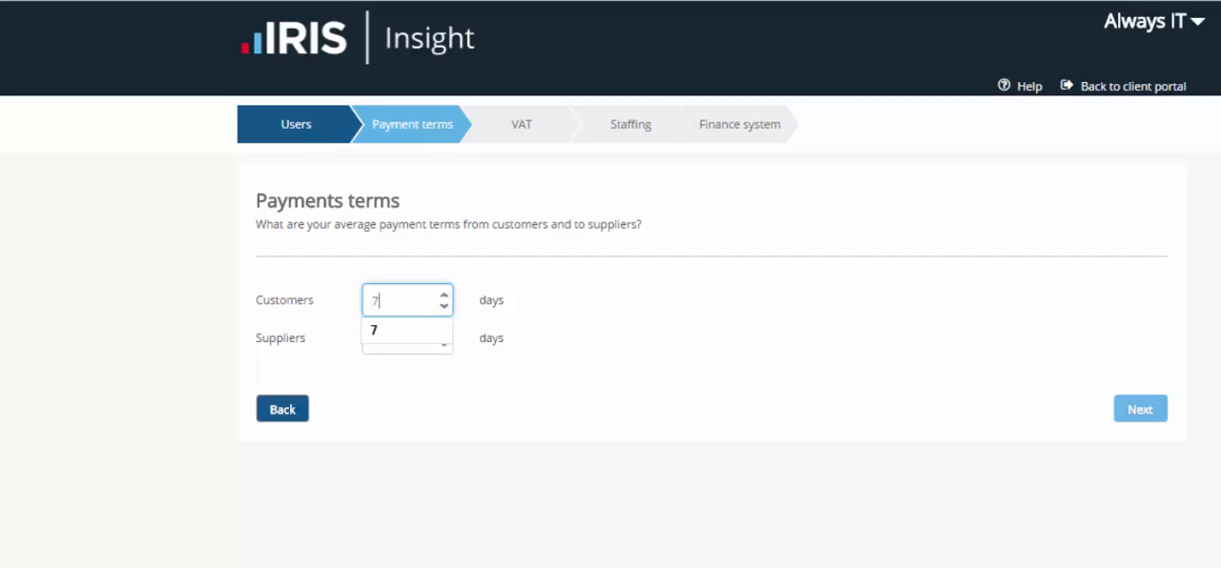
pyautogui.click(408, 331)
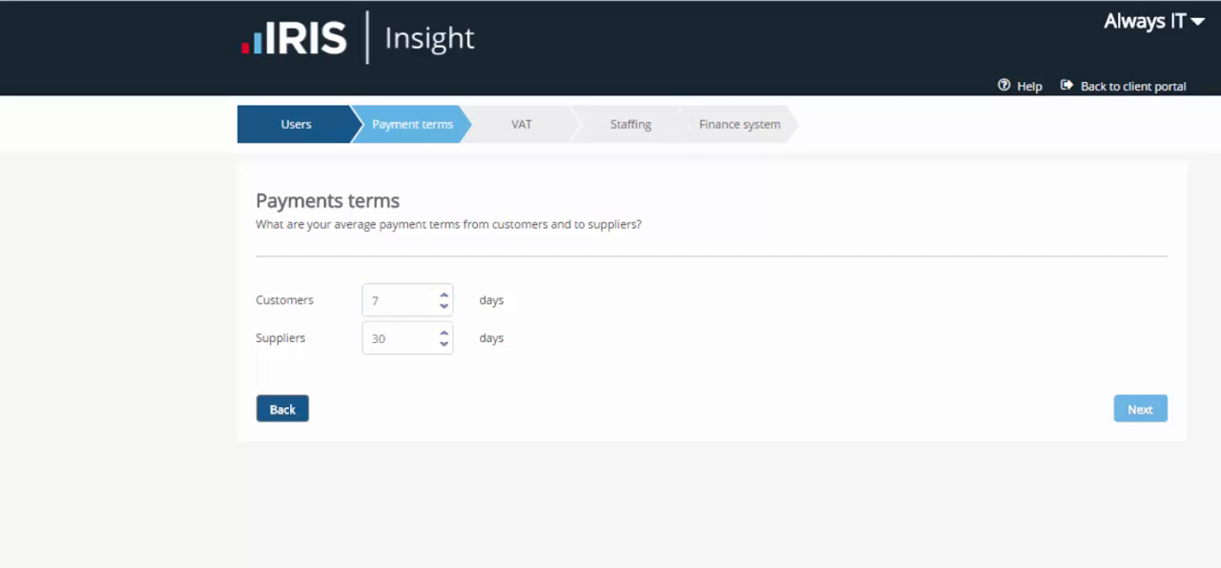
pyautogui.press('Tab')
pyautogui.write('28')
pyautogui.press('Tab')
pyautogui.click(1140, 409)
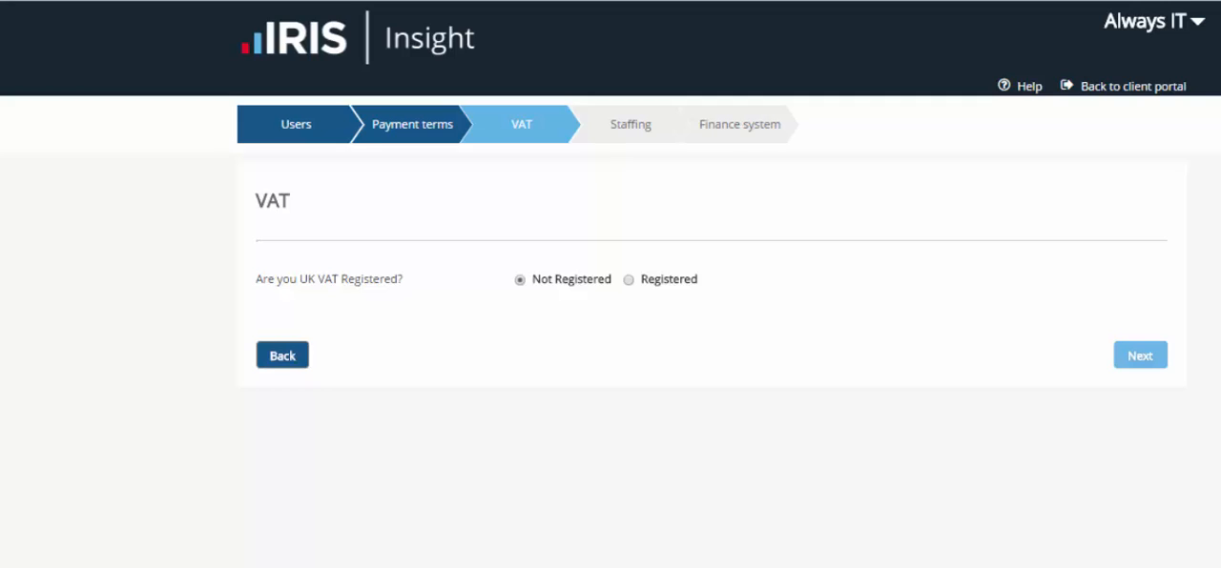
# Set the client as UK VAT registered with quarterly returns and Mar, Jun, Sep, Dec period ends, and continue to Staffing
pyautogui.click(628, 280)
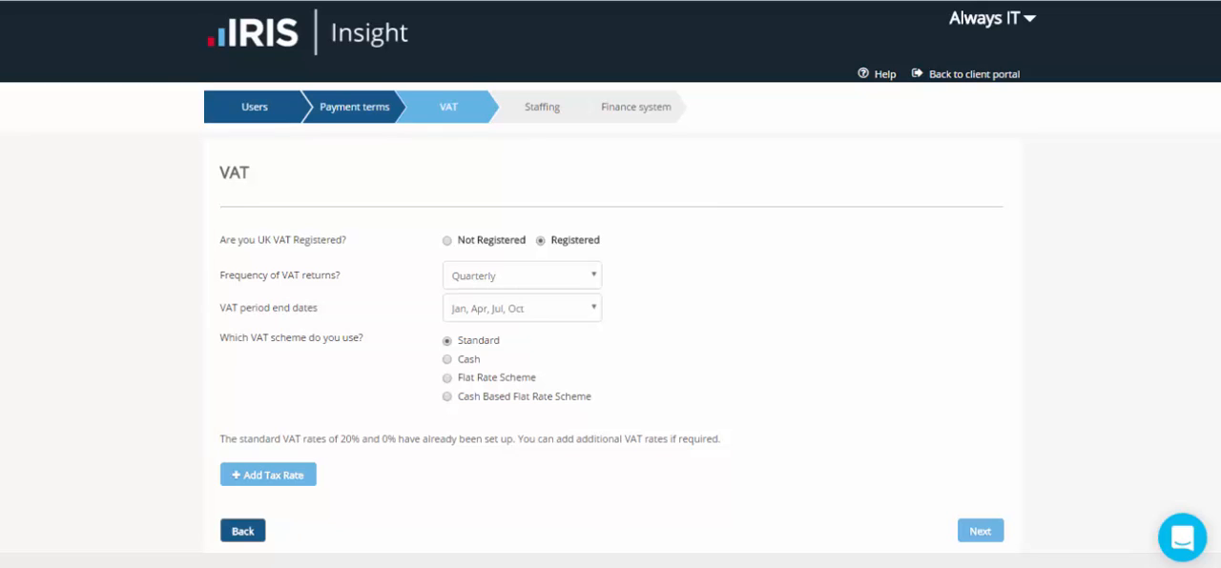
pyautogui.click(522, 276)
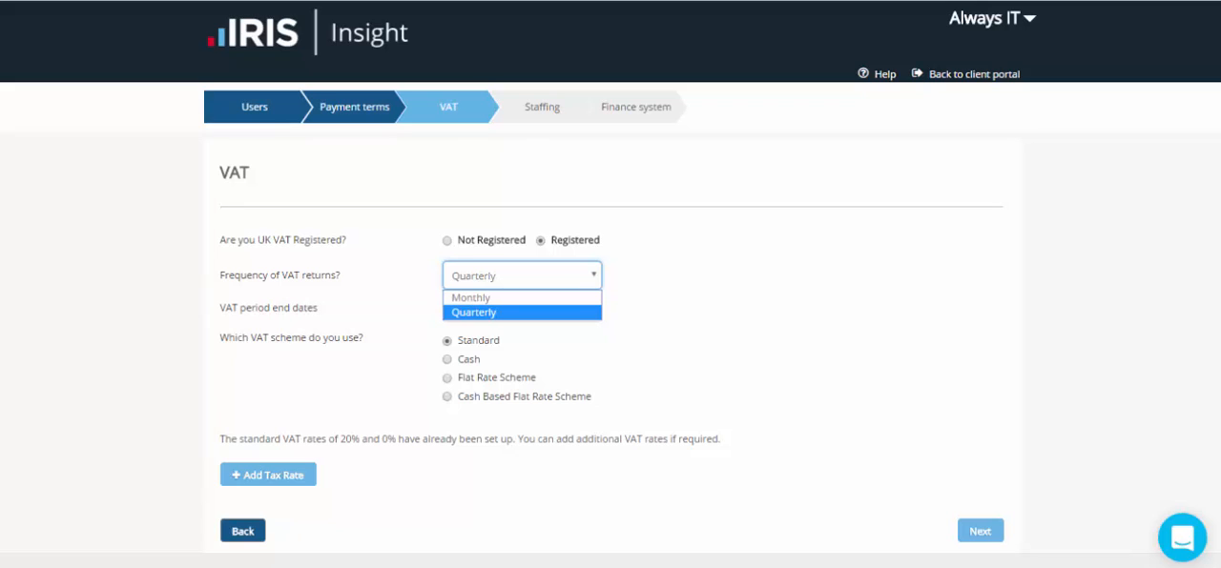
pyautogui.click(521, 313)
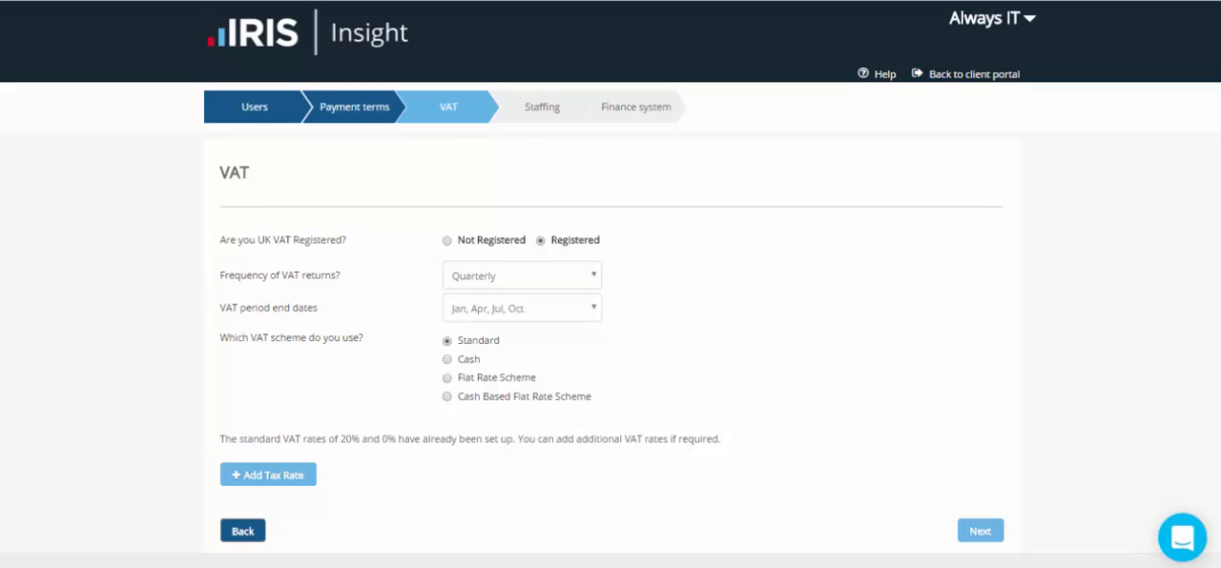
pyautogui.click(522, 308)
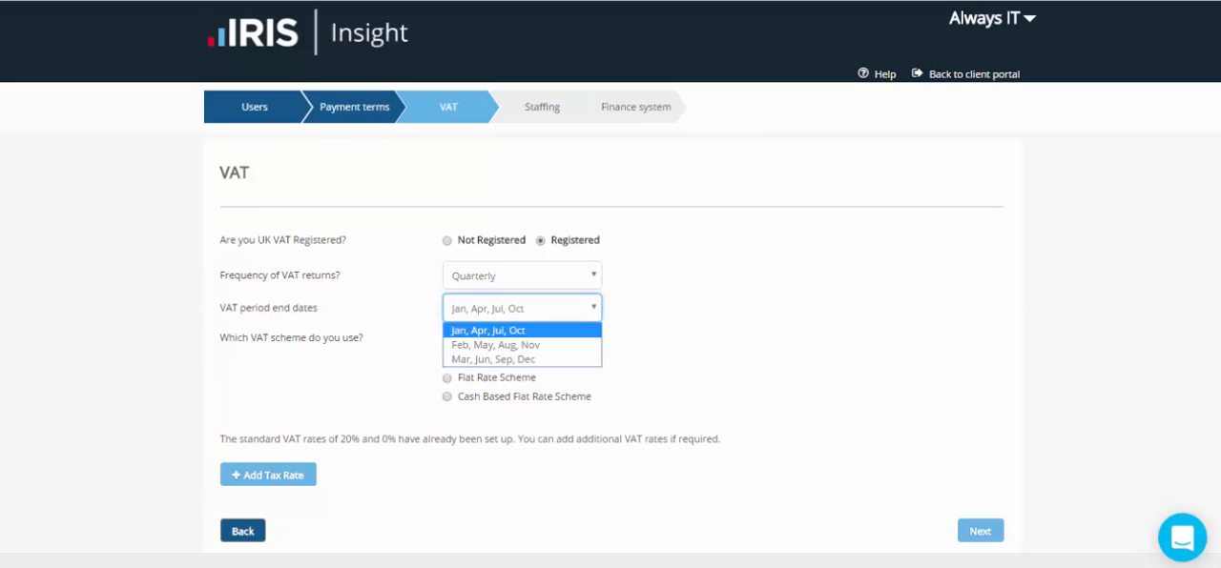
pyautogui.click(522, 359)
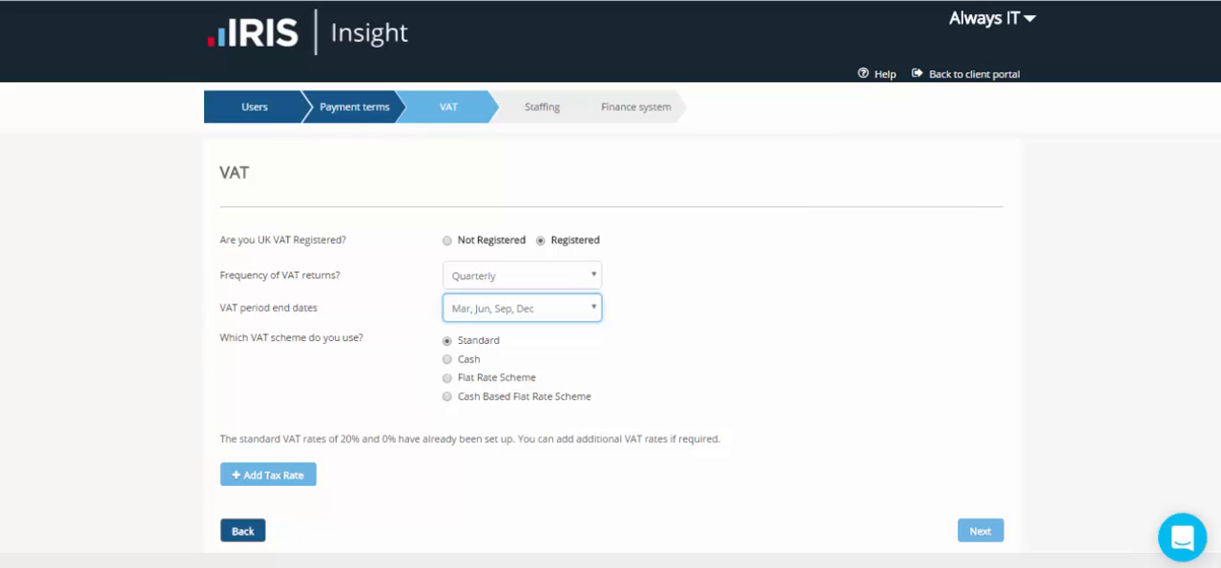
pyautogui.click(980, 532)
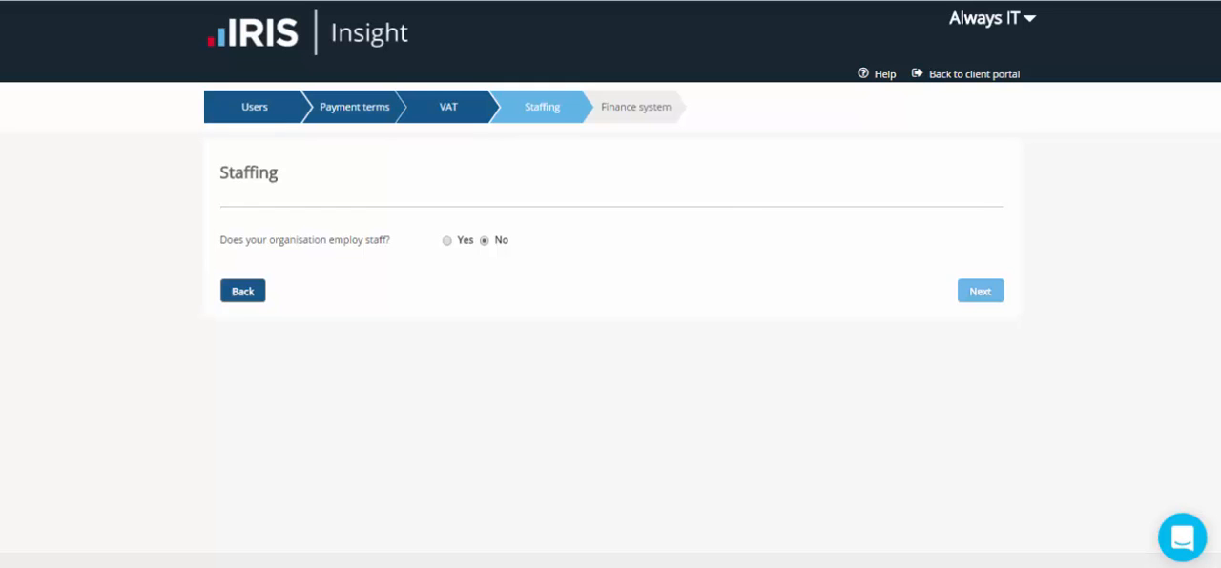
# Specify that the organisation employs staff, with payroll paid monthly on the last day of the current month
pyautogui.click(446, 240)
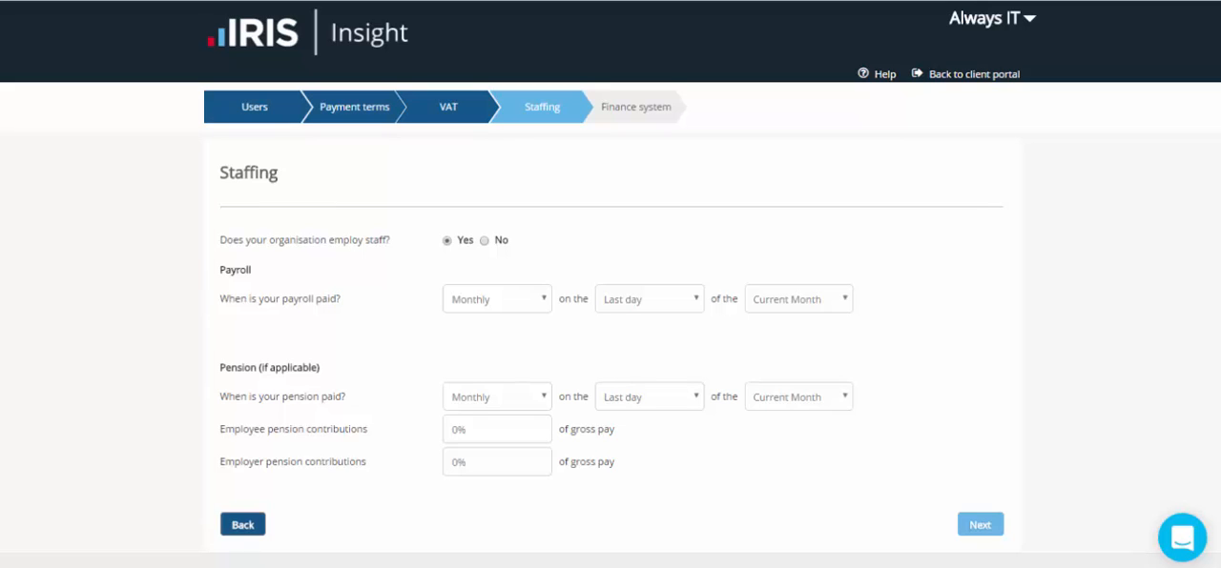
pyautogui.click(496, 299)
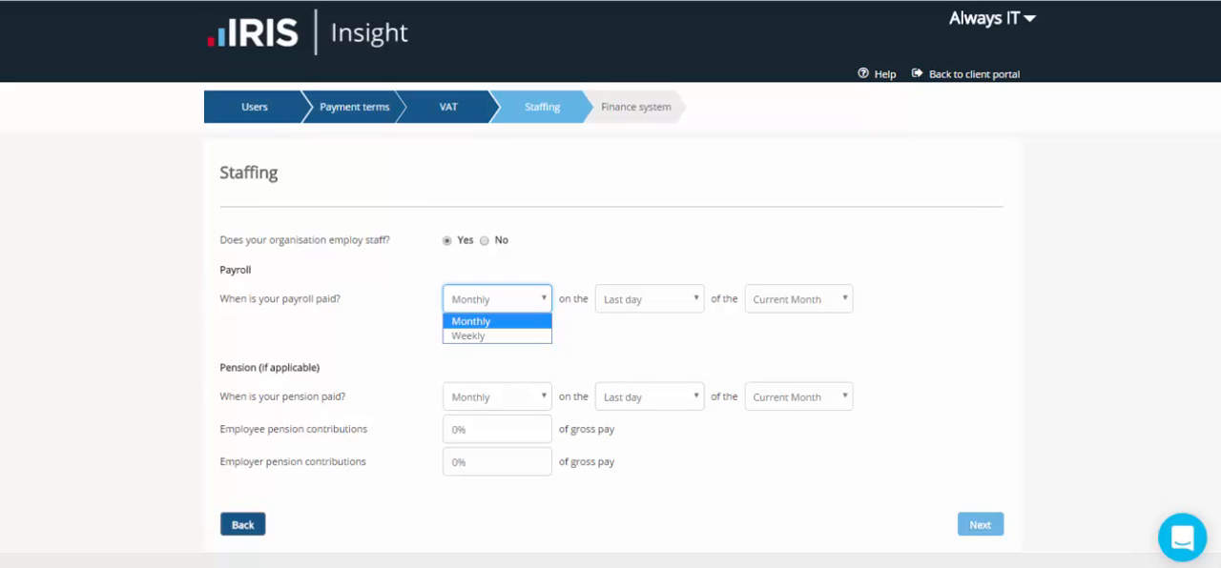
pyautogui.press('Escape')
pyautogui.click(649, 300)
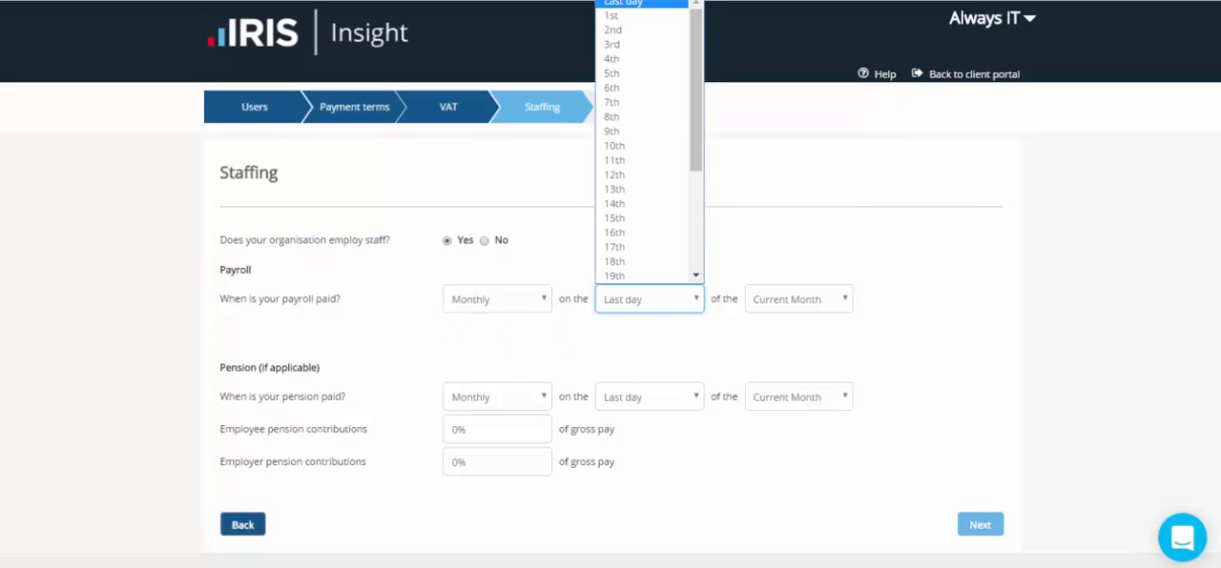
pyautogui.scroll(-5, 648, 141)
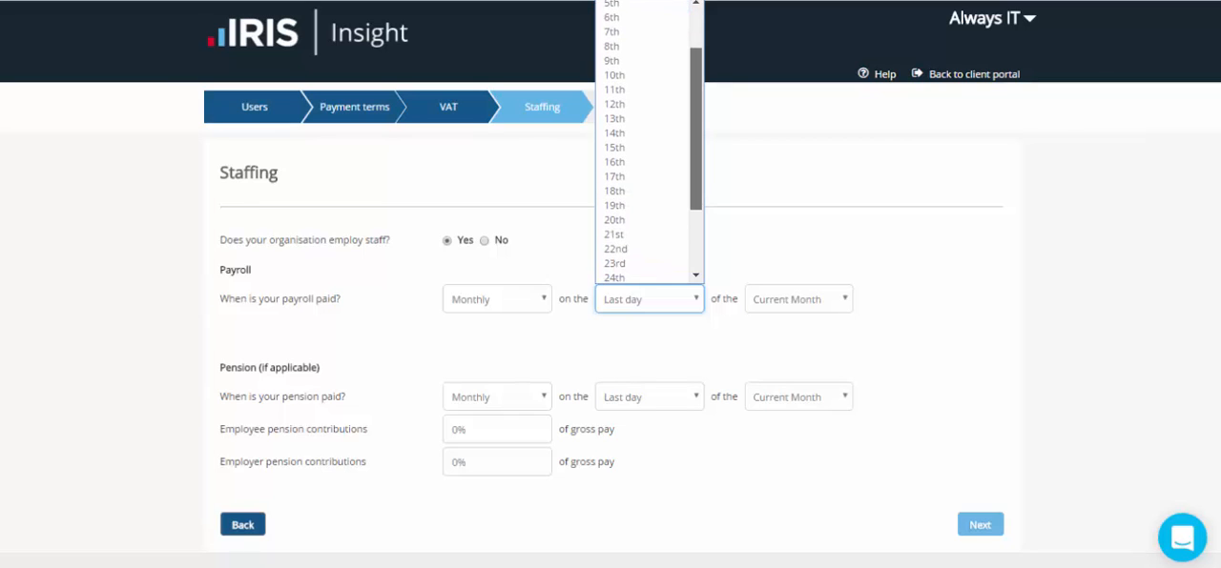
pyautogui.moveTo(696, 187); pyautogui.dragTo(696, 118)
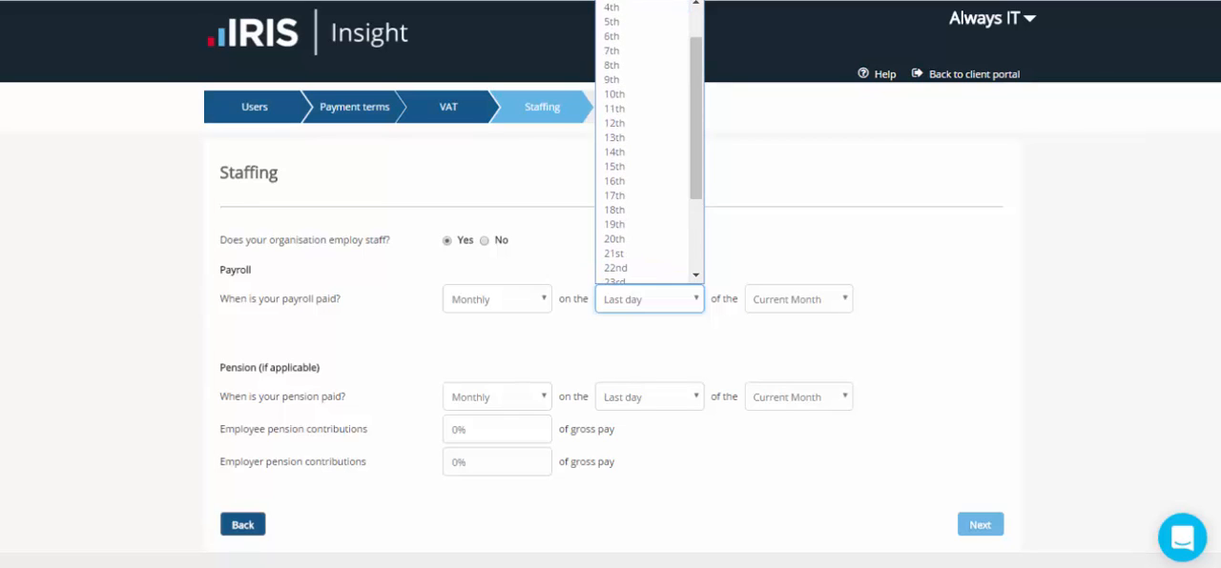
pyautogui.click(763, 238)
pyautogui.click(799, 300)
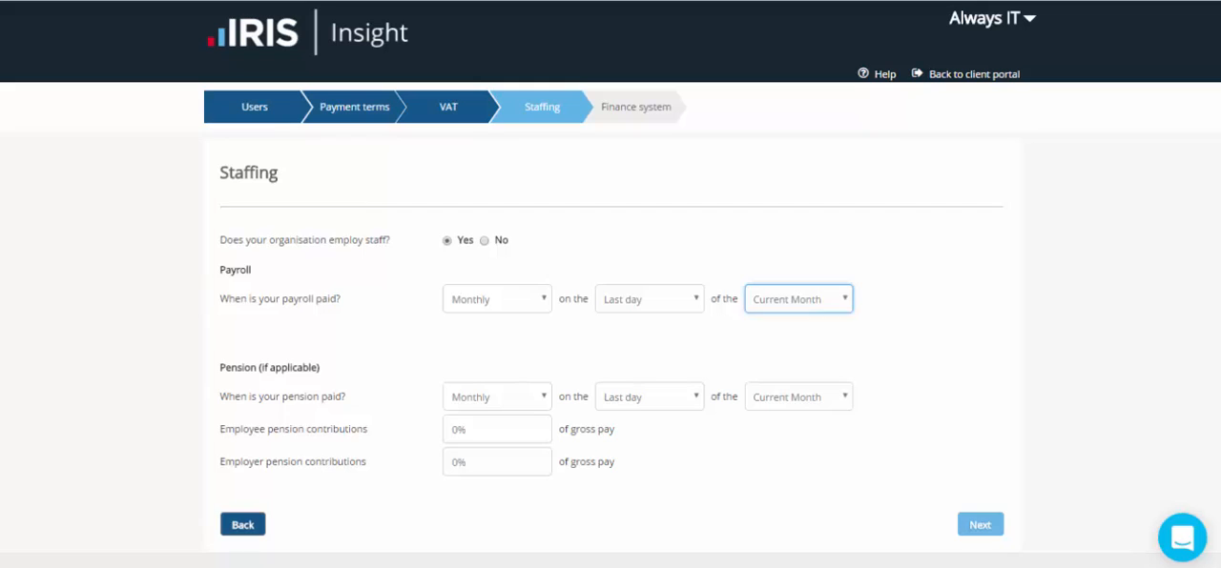
pyautogui.click(901, 320)
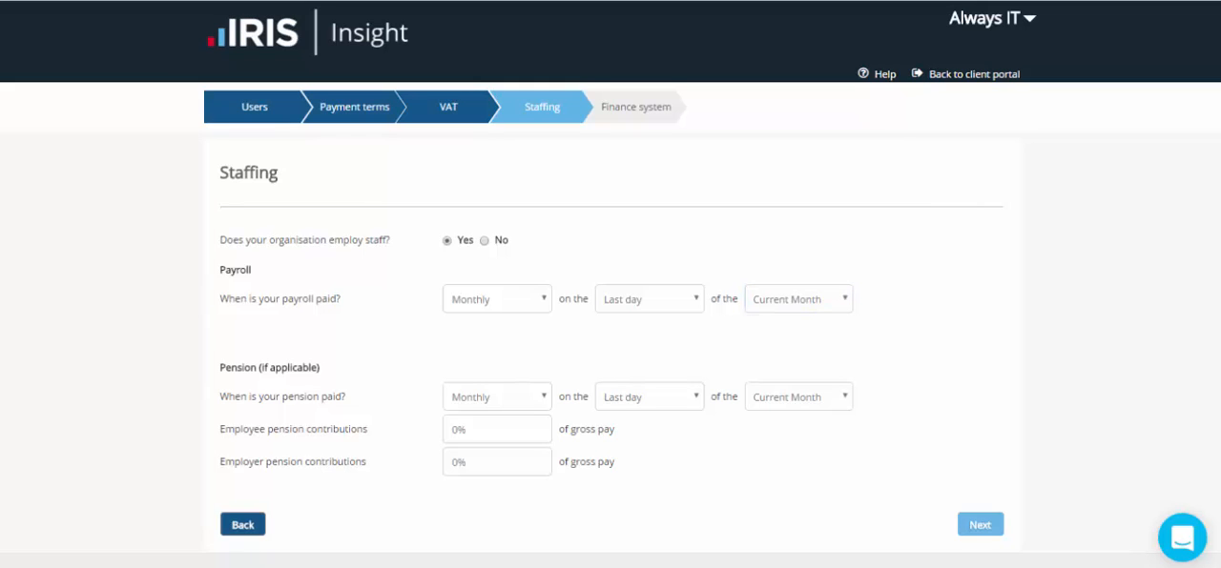
# Keep pension payments monthly on the last day and set the employee and employer pension contributions to 1% of gross pay each
pyautogui.scroll(-1, 611, 286)
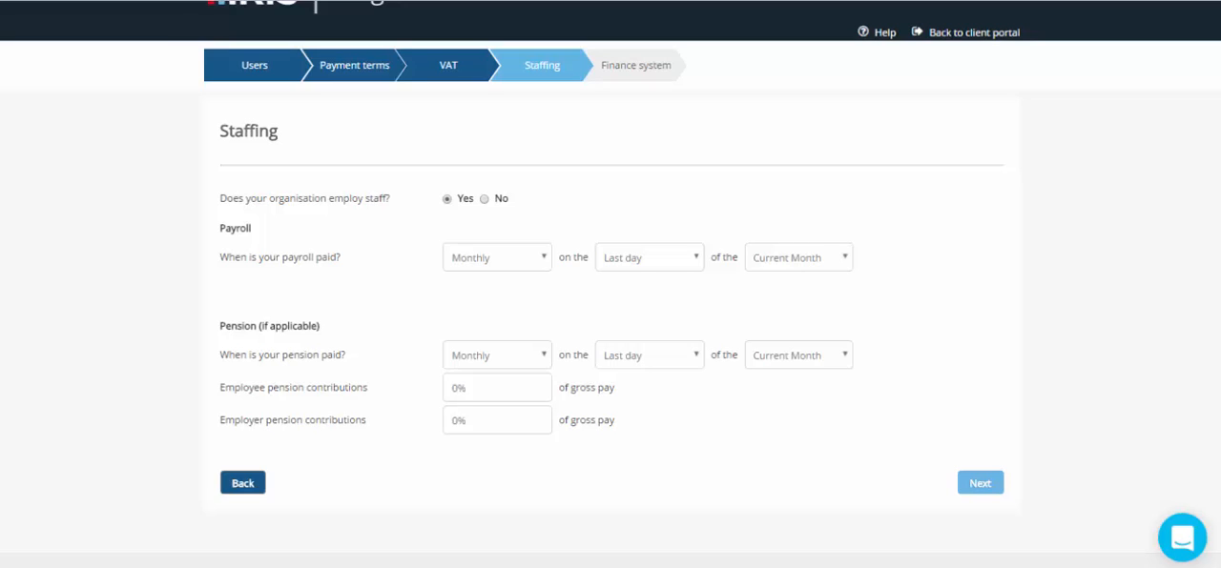
pyautogui.click(497, 356)
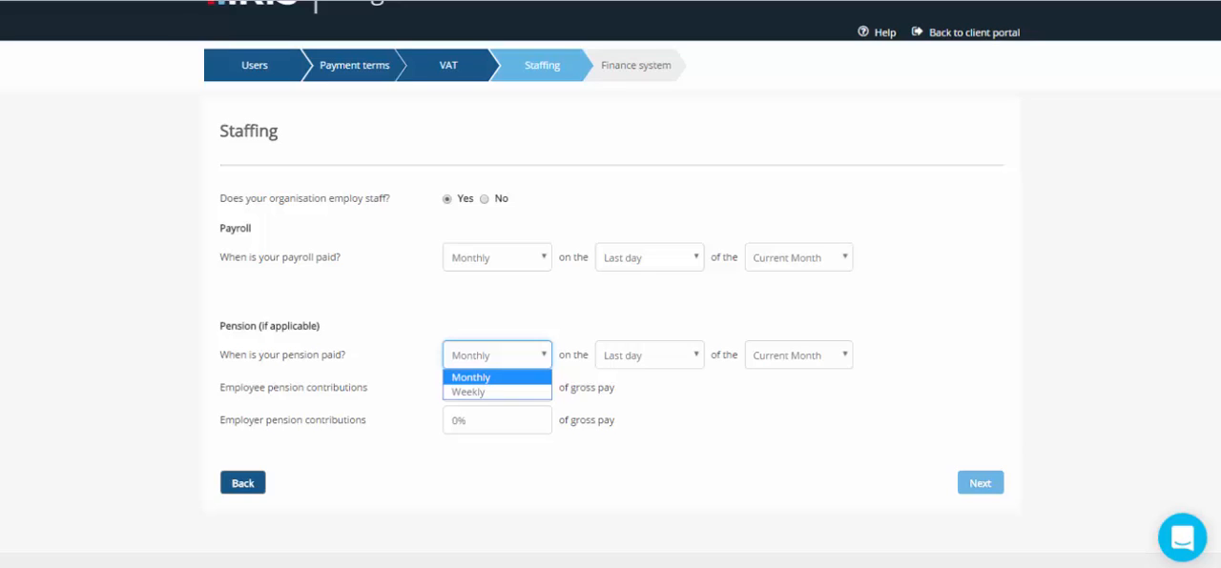
pyautogui.click(649, 356)
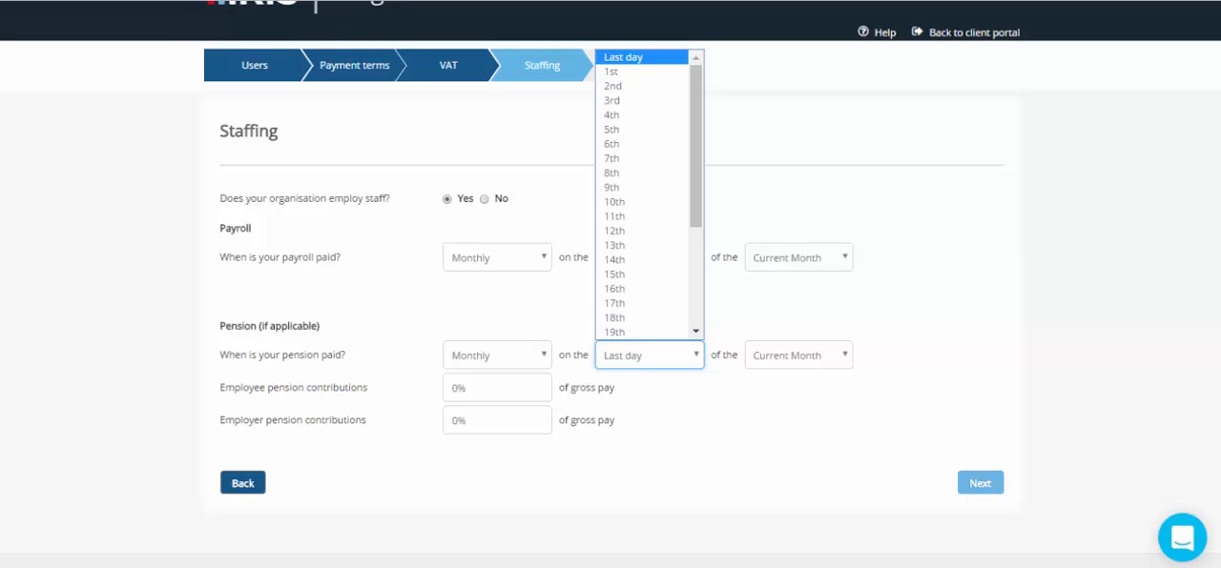
pyautogui.click(649, 356)
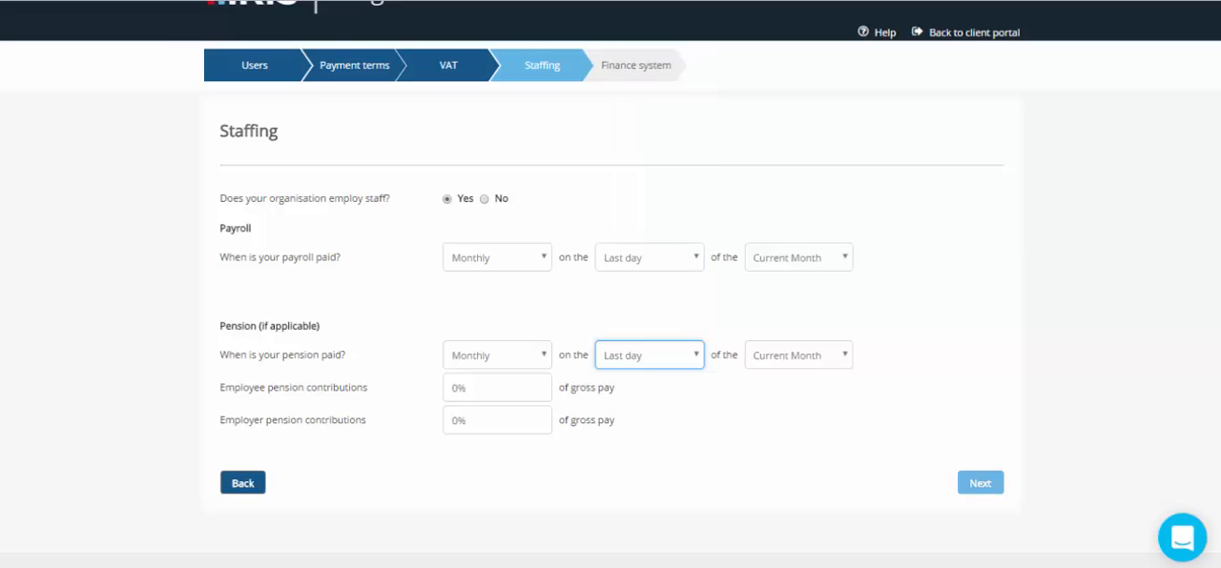
pyautogui.click(497, 388)
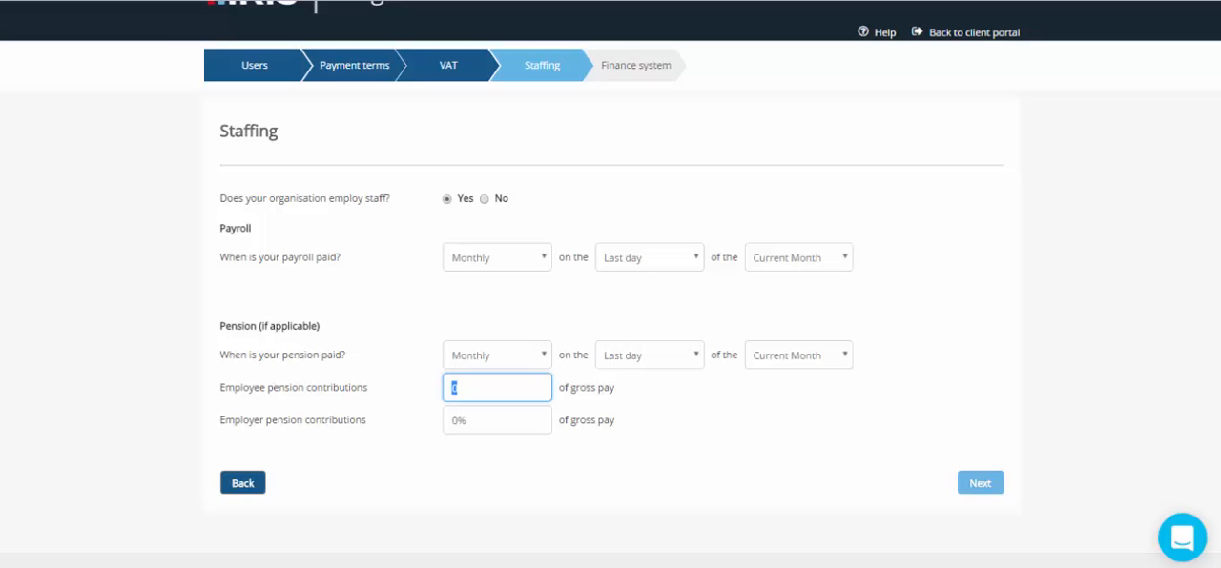
pyautogui.write('1')
pyautogui.press('Tab')
pyautogui.write('1')
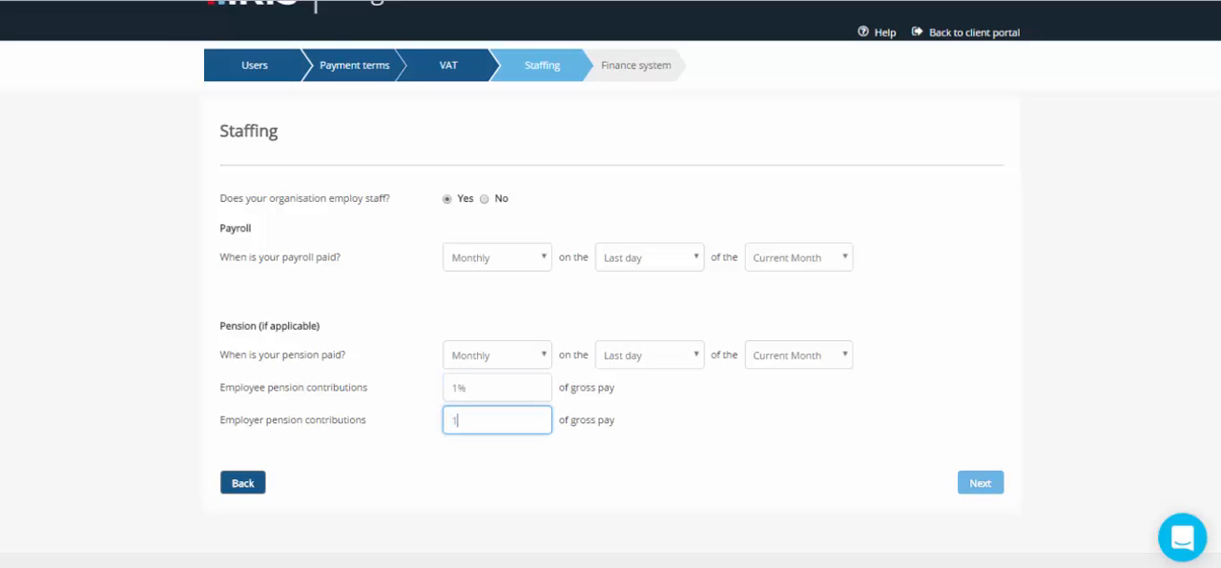
pyautogui.press('Tab')
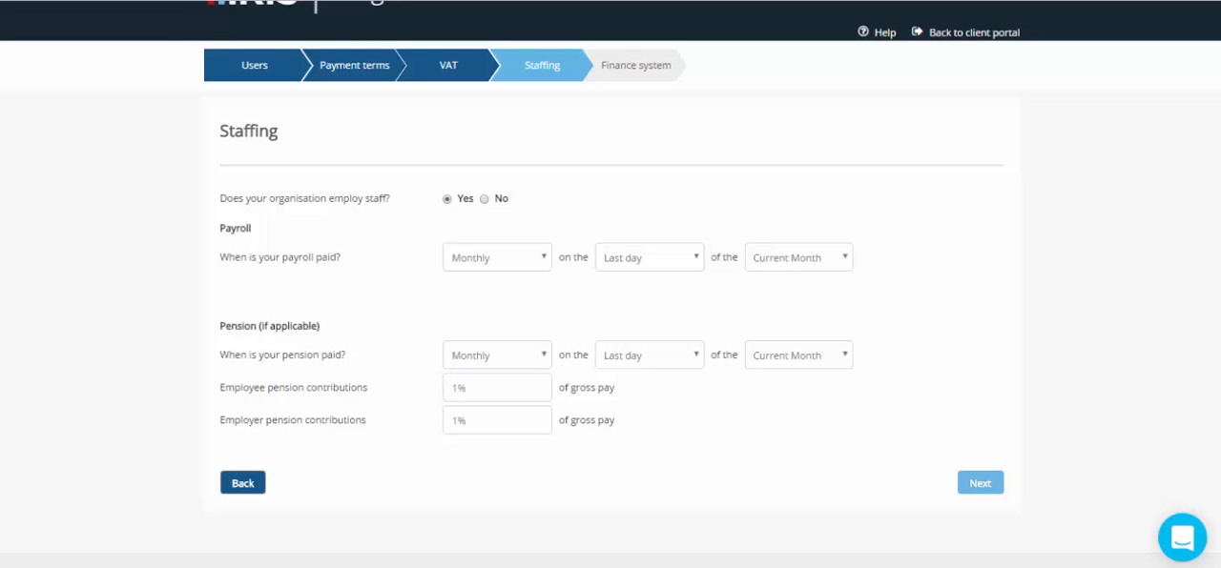
# Continue from Staffing to Finance system, select Xero as the finance system and complete the set up
pyautogui.click(980, 484)
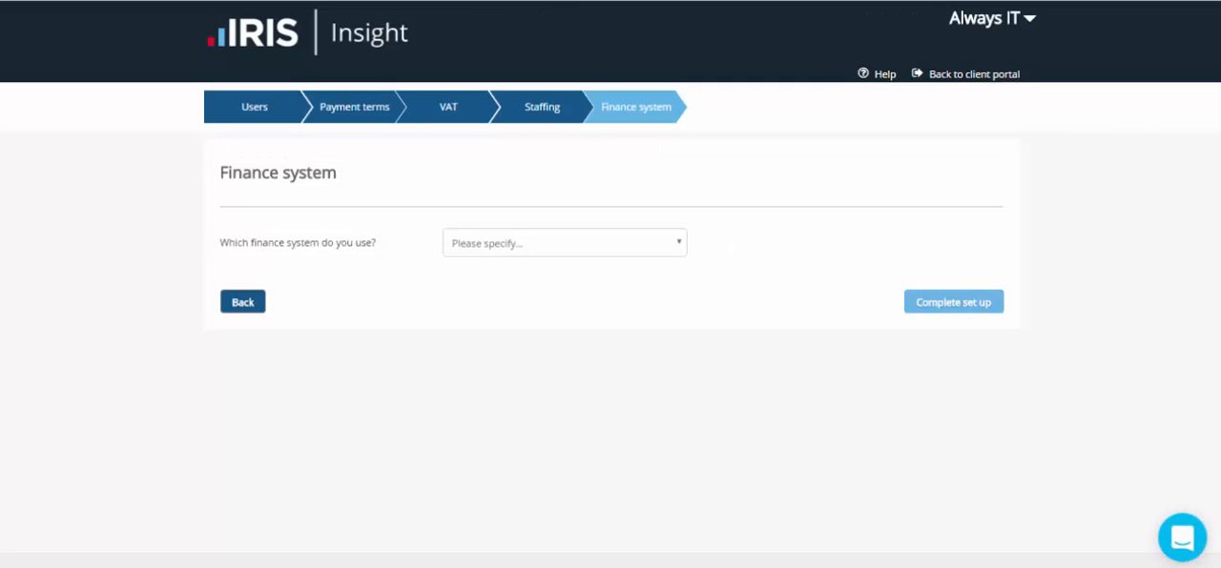
pyautogui.click(565, 243)
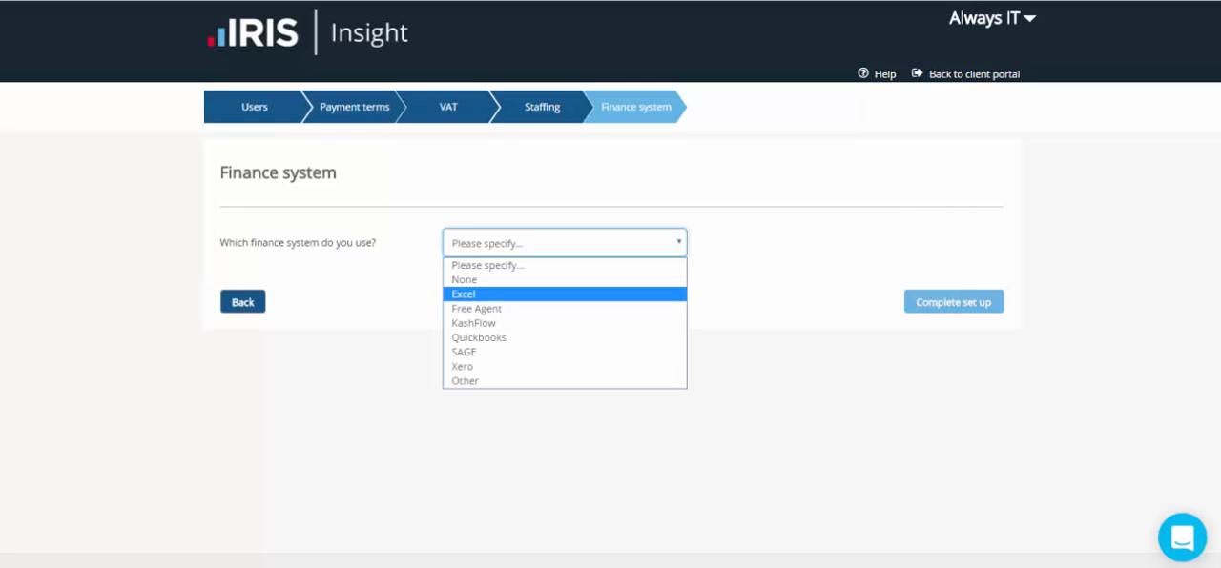
pyautogui.click(552, 367)
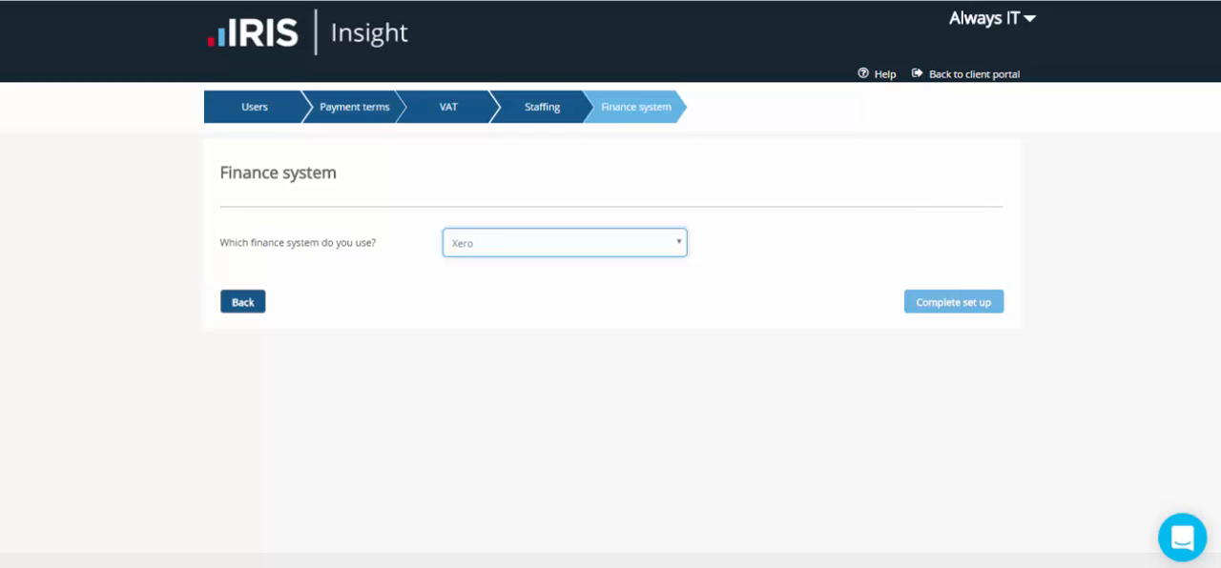
pyautogui.click(952, 302)
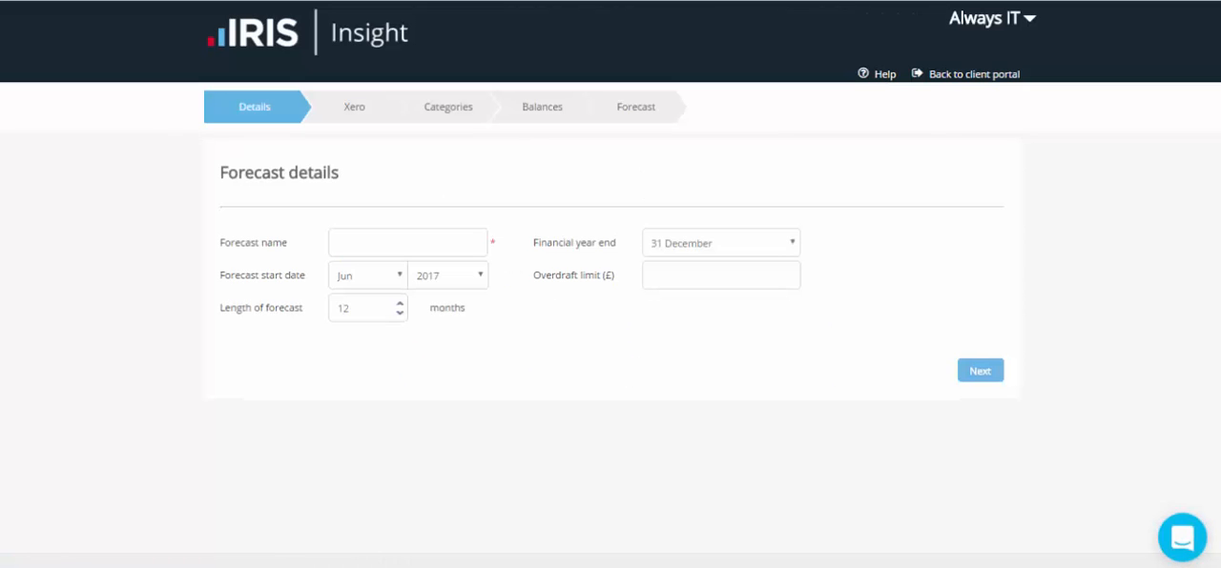
# Name the forecast Xero Forecast and choose 31 December as its financial year end
pyautogui.click(408, 242)
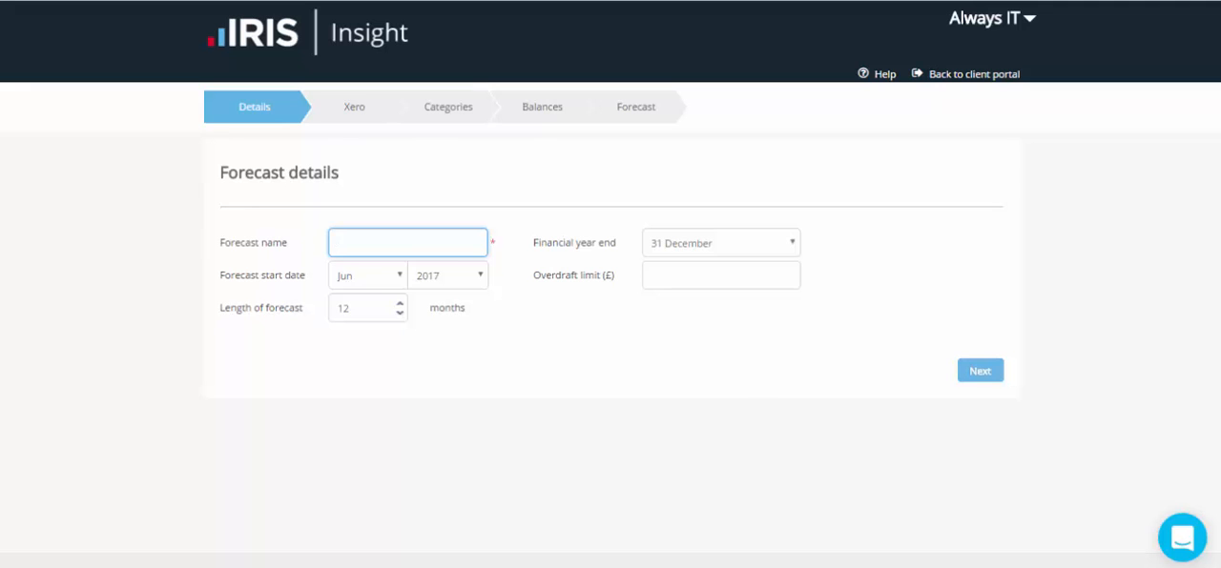
pyautogui.write('X')
pyautogui.write('ero ')
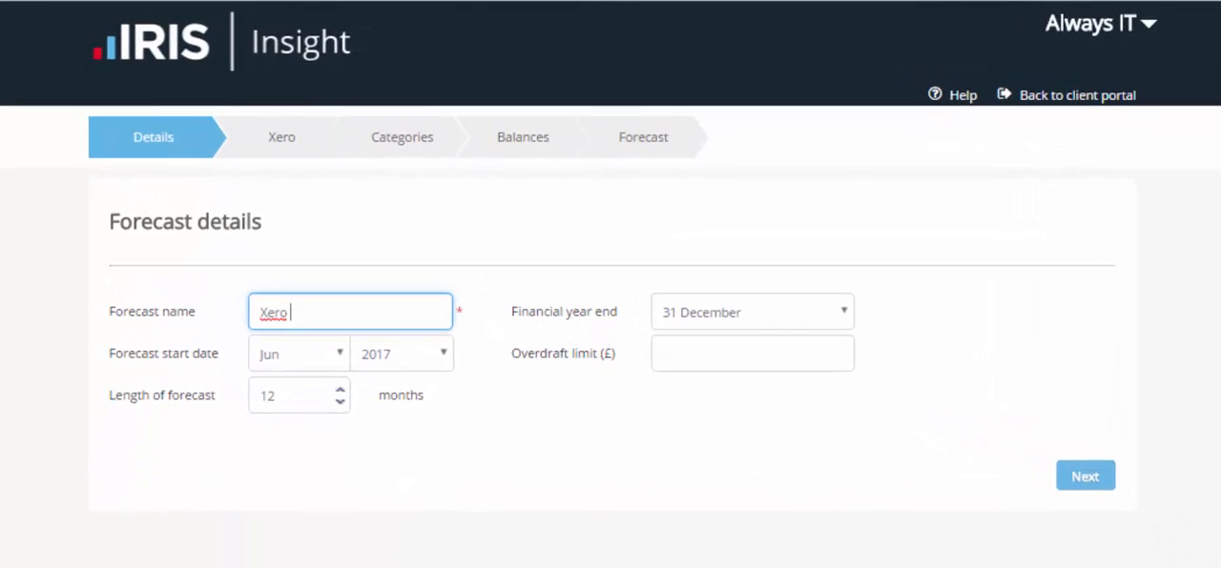
pyautogui.write('Forecast')
pyautogui.press('Tab')
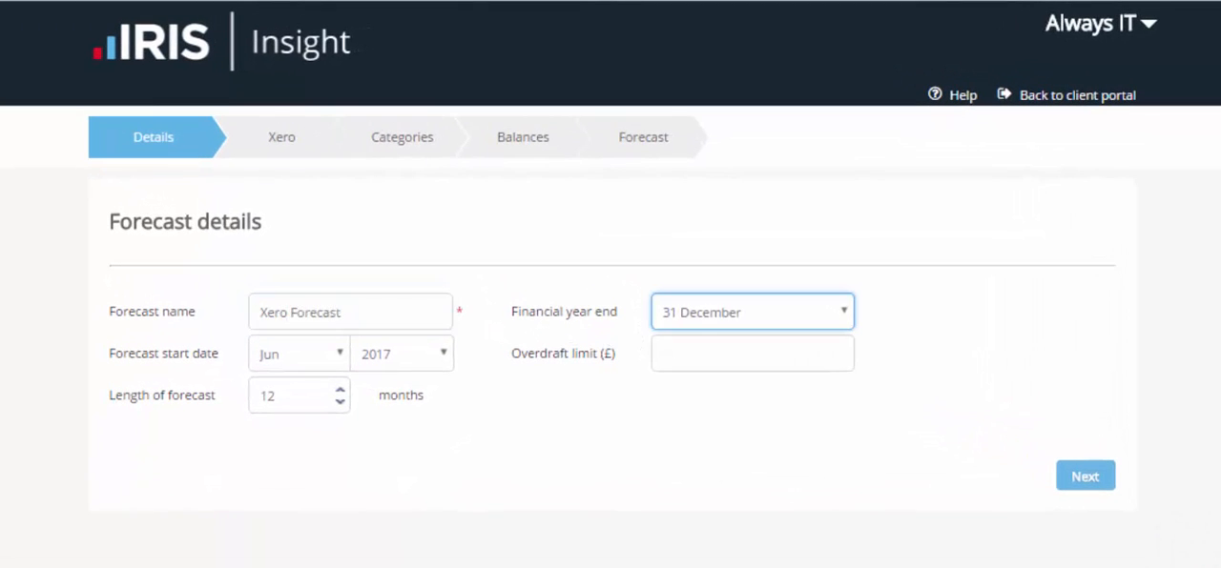
pyautogui.click(843, 312)
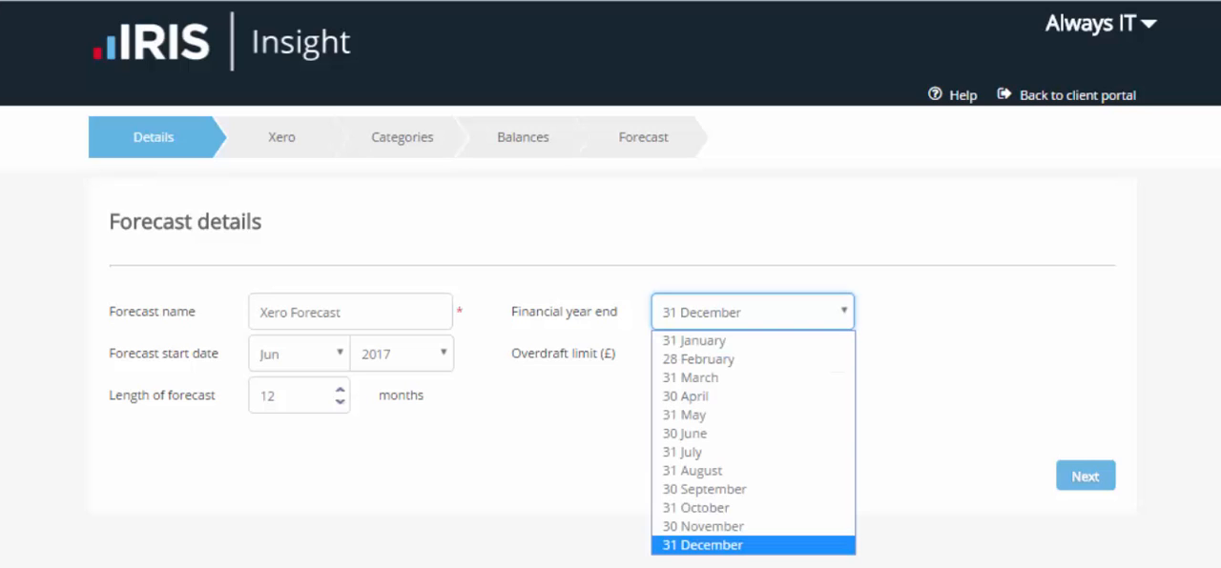
pyautogui.click(703, 545)
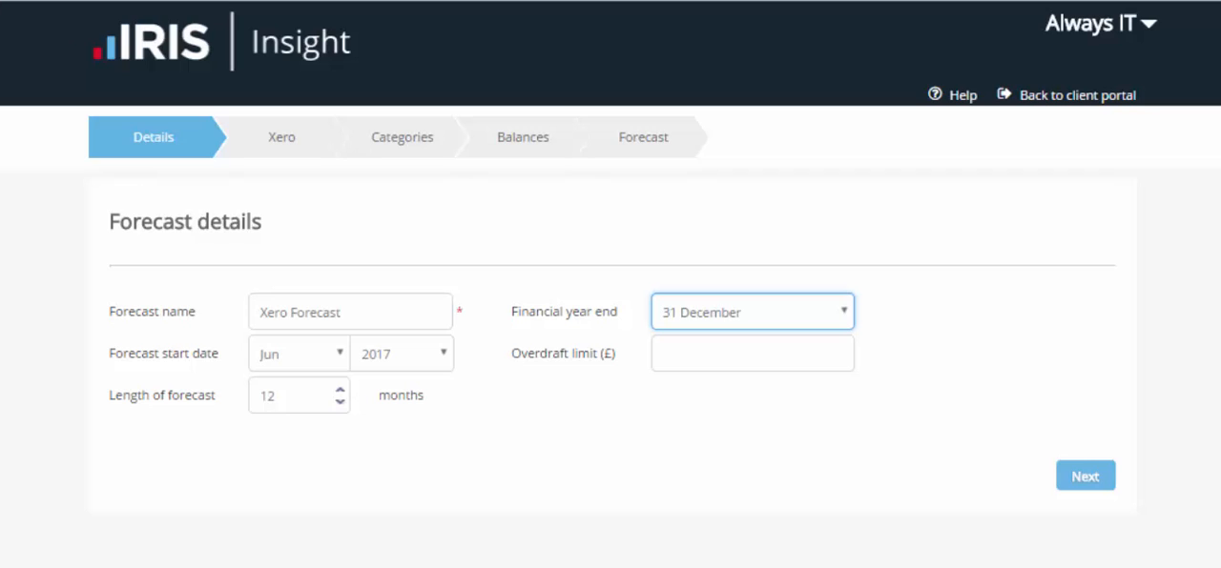
# Keep June as the forecast start month and set the overdraft limit to £1,000
pyautogui.click(334, 353)
pyautogui.click(334, 354)
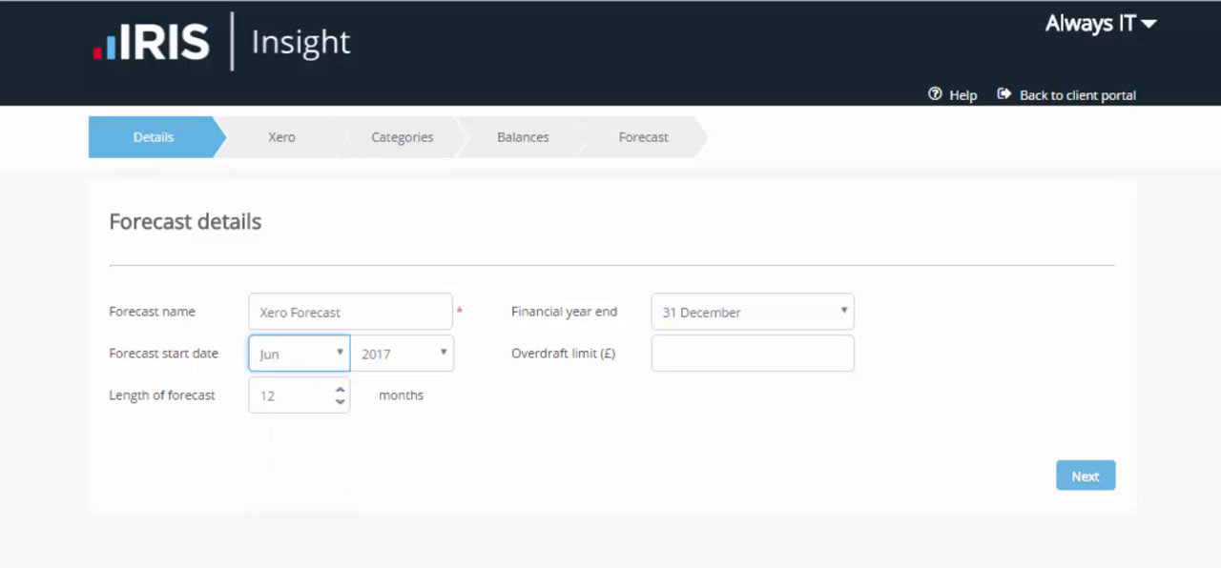
pyautogui.click(752, 354)
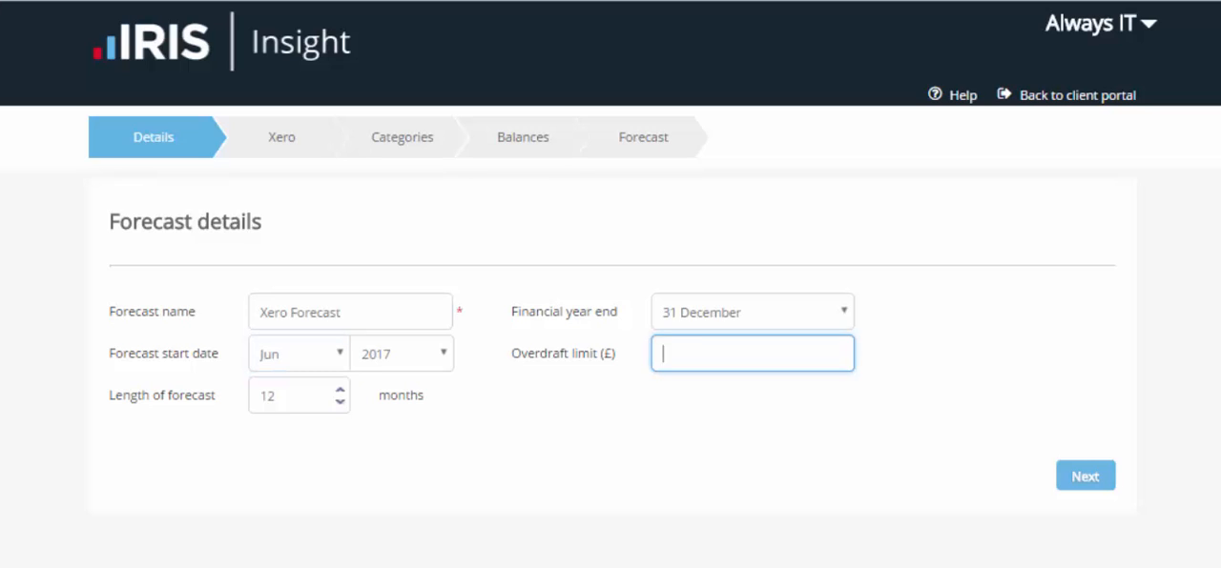
pyautogui.write('1,000')
pyautogui.press('Tab')
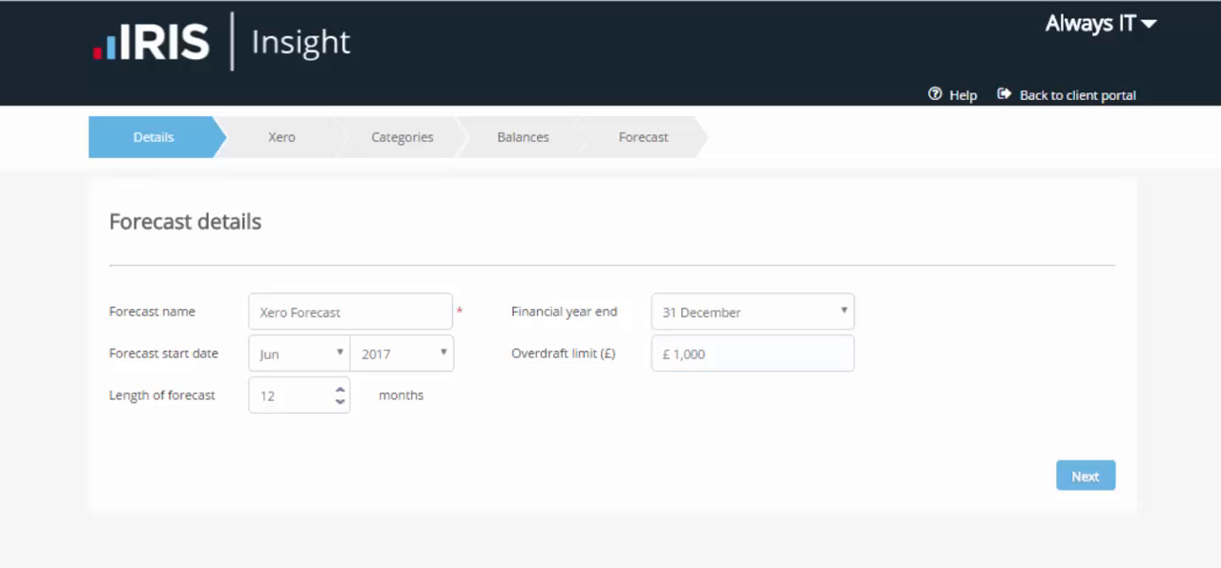
# Try forecast lengths of 1 month and 36 months
pyautogui.doubleClick(274, 396)
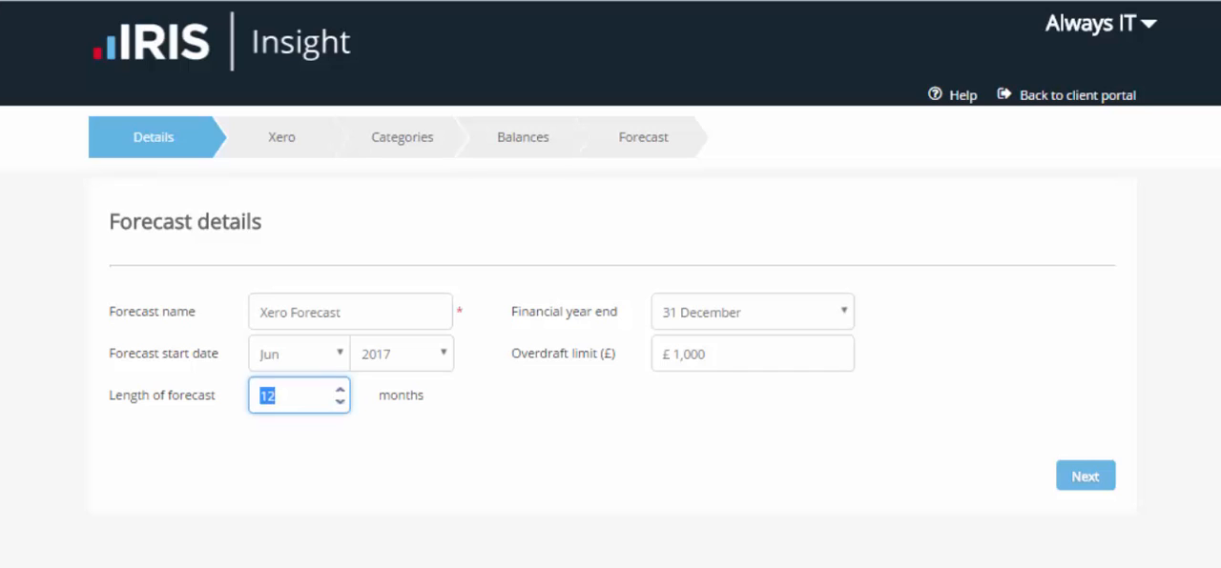
pyautogui.write('1')
pyautogui.press('Tab')
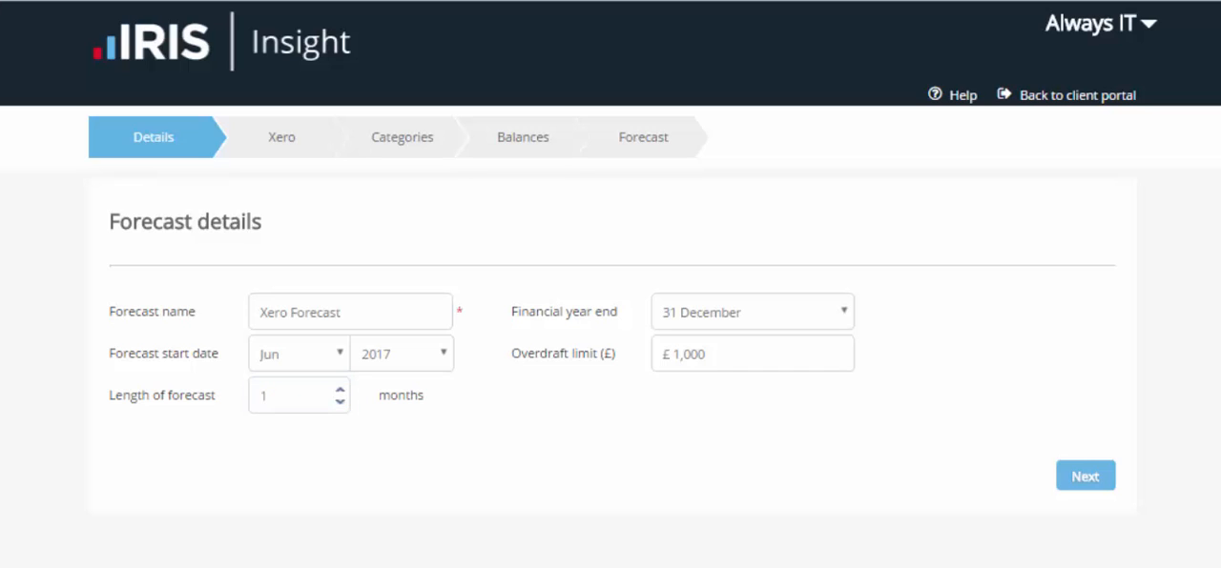
pyautogui.doubleClick(272, 396)
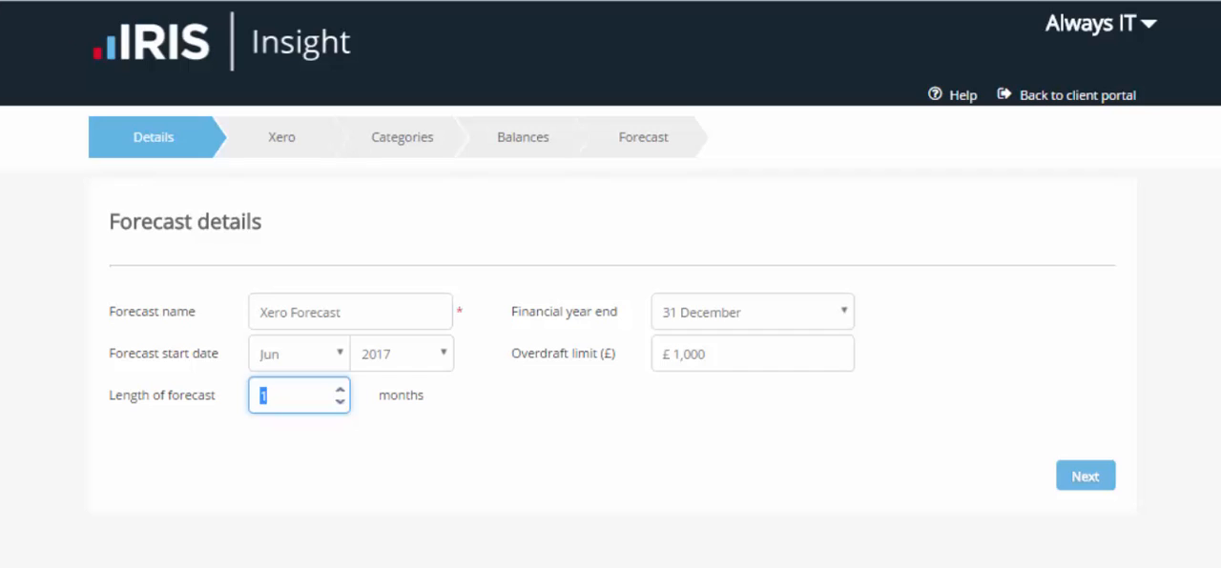
pyautogui.write('36')
pyautogui.press('Tab')
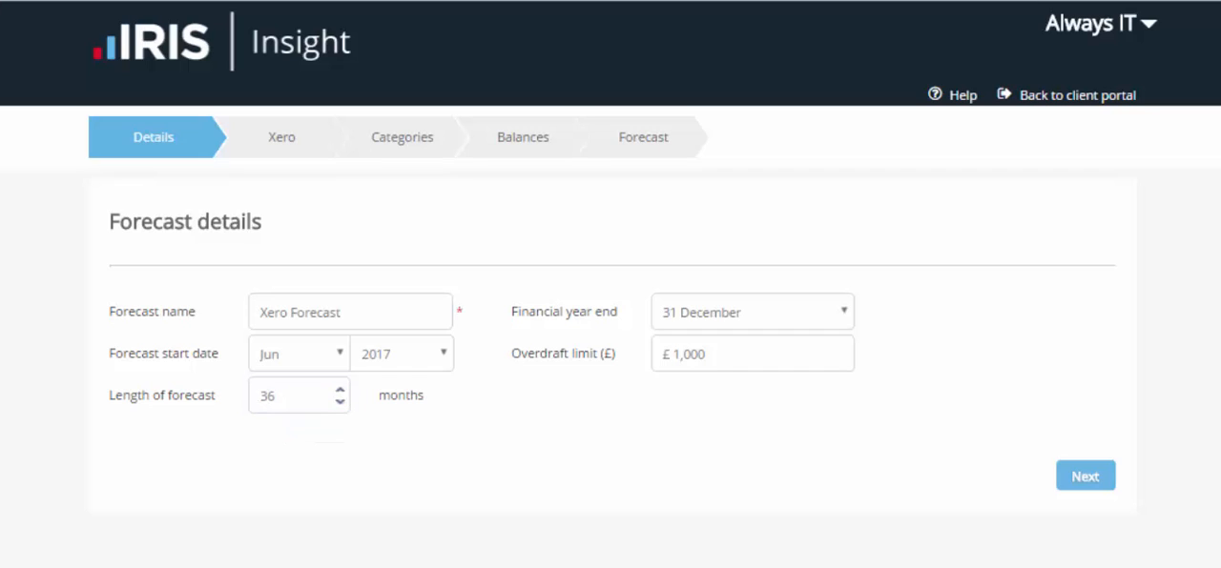
# Set the length of the forecast to 24 months
pyautogui.moveTo(276, 395); pyautogui.dragTo(256, 396)
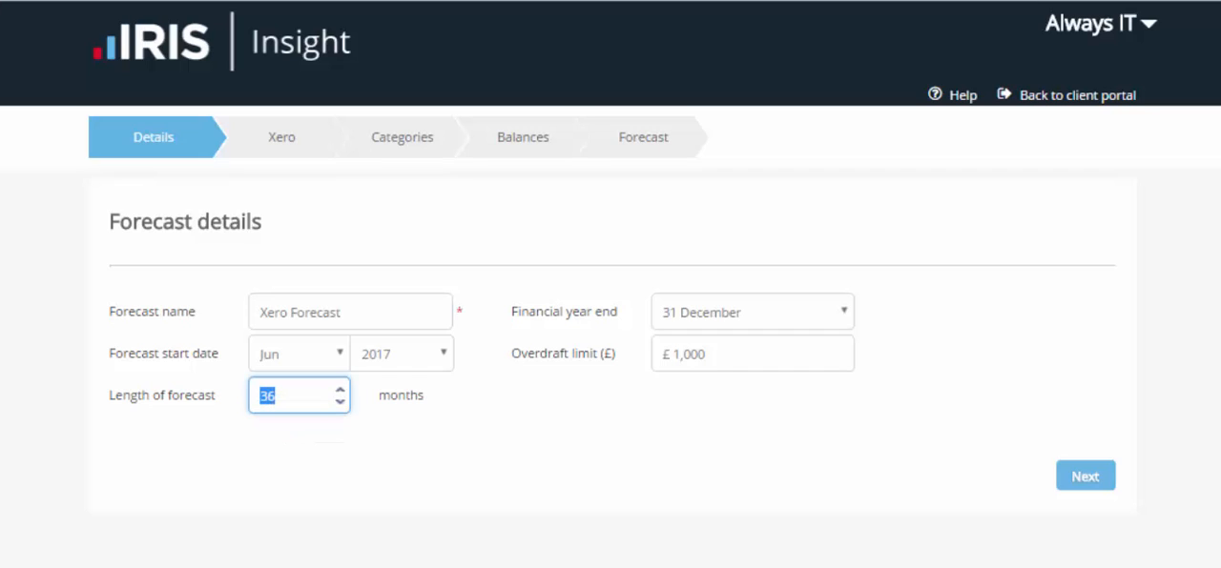
pyautogui.write('24')
pyautogui.press('Tab')
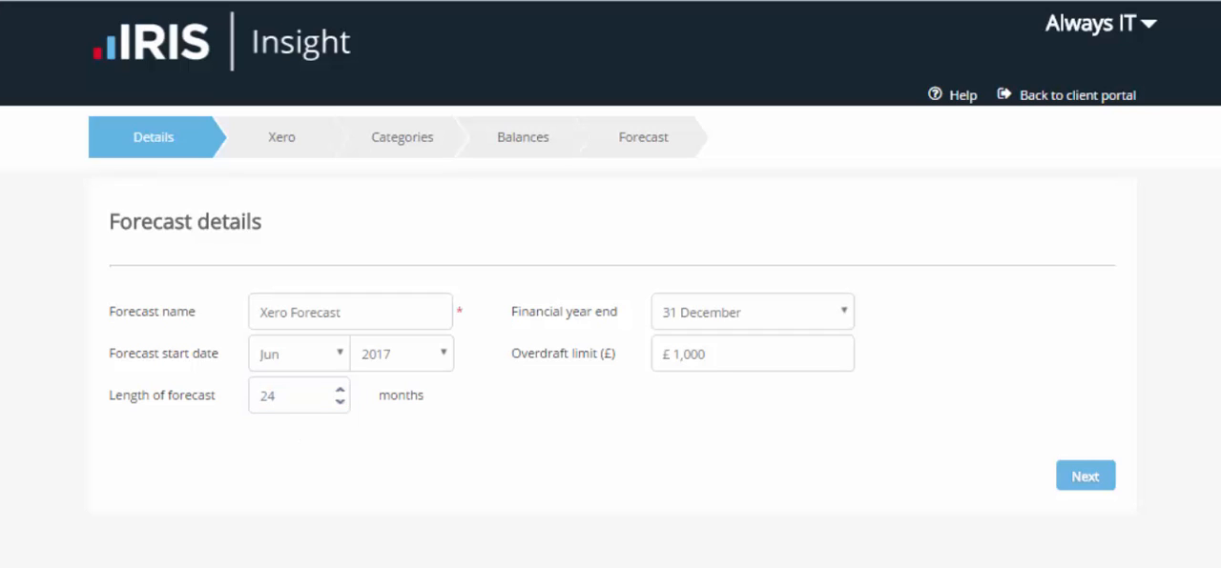
# Continue to the Xero connection, log in with the prefilled account credentials and allow IRIS Insight access to the data
pyautogui.click(1086, 476)
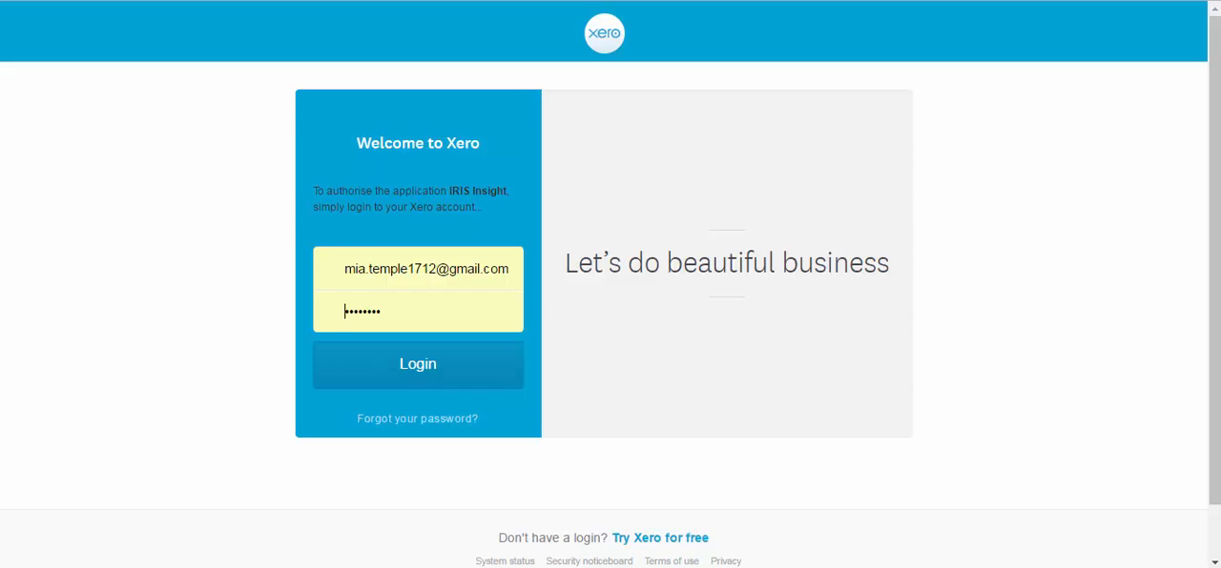
pyautogui.press('Return')
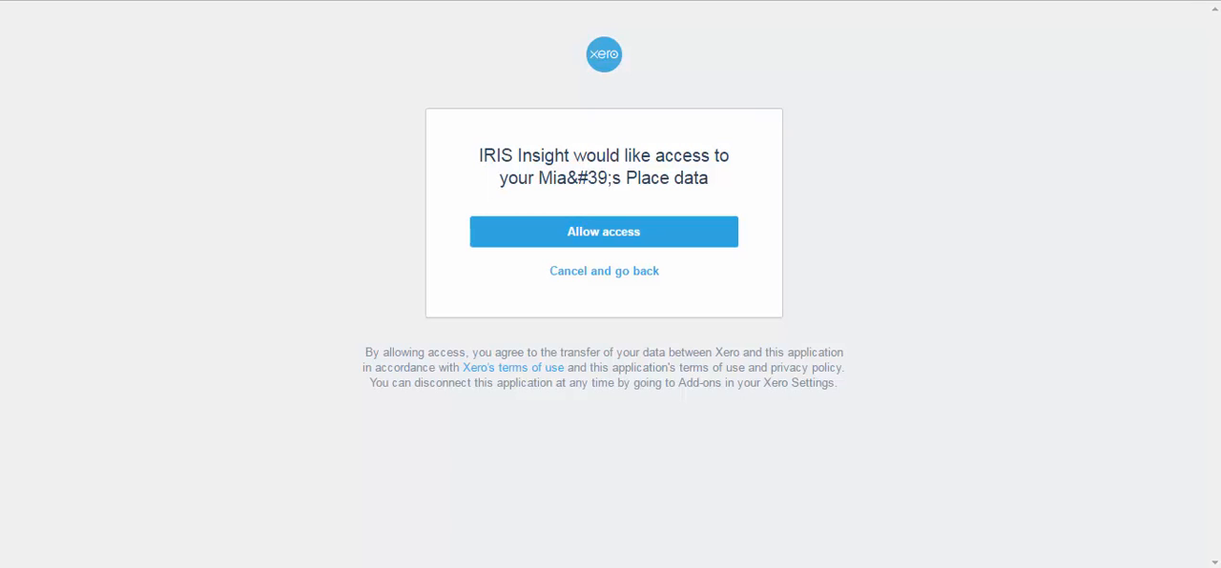
pyautogui.click(603, 231)
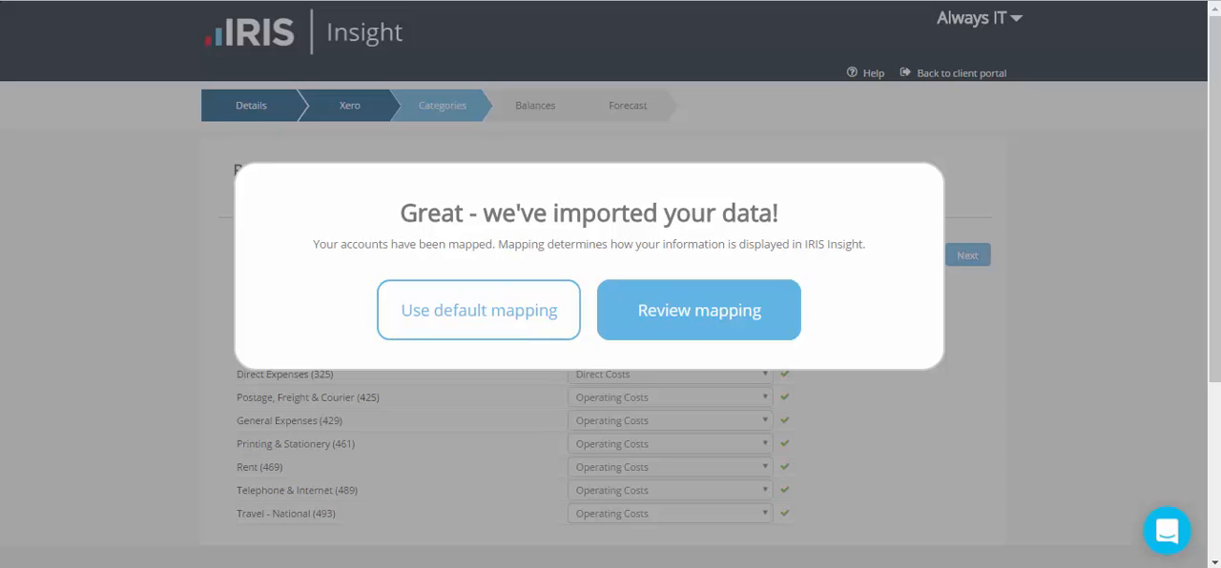
# Review the imported account mapping, map Direct Wages (320) to Direct Staff Costs, and continue to Balances
pyautogui.click(698, 310)
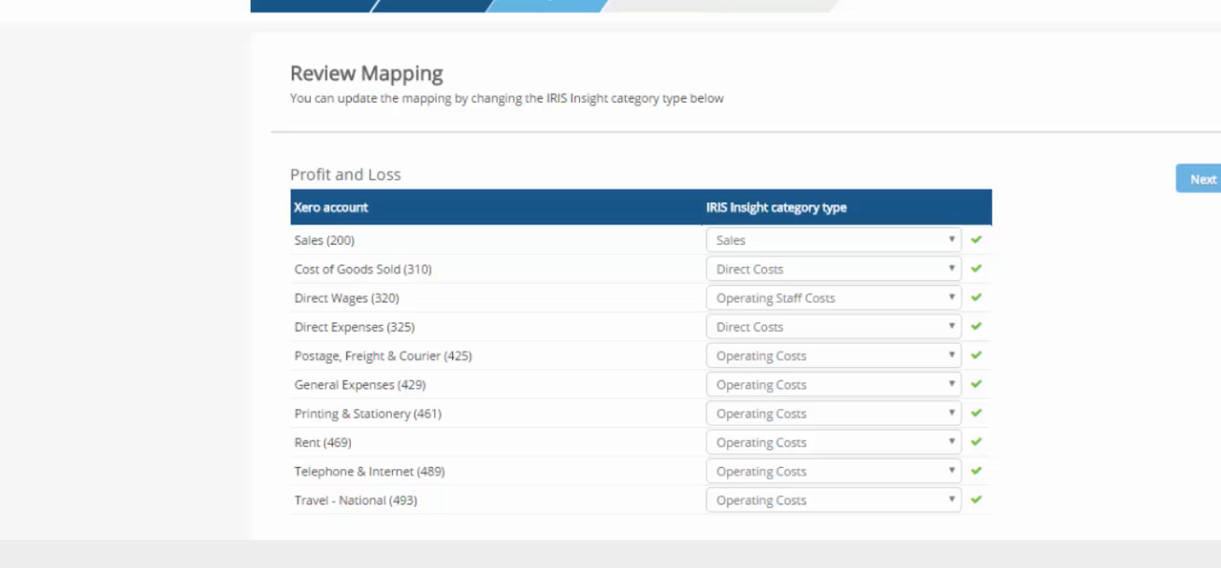
pyautogui.scroll(-3, 639, 286)
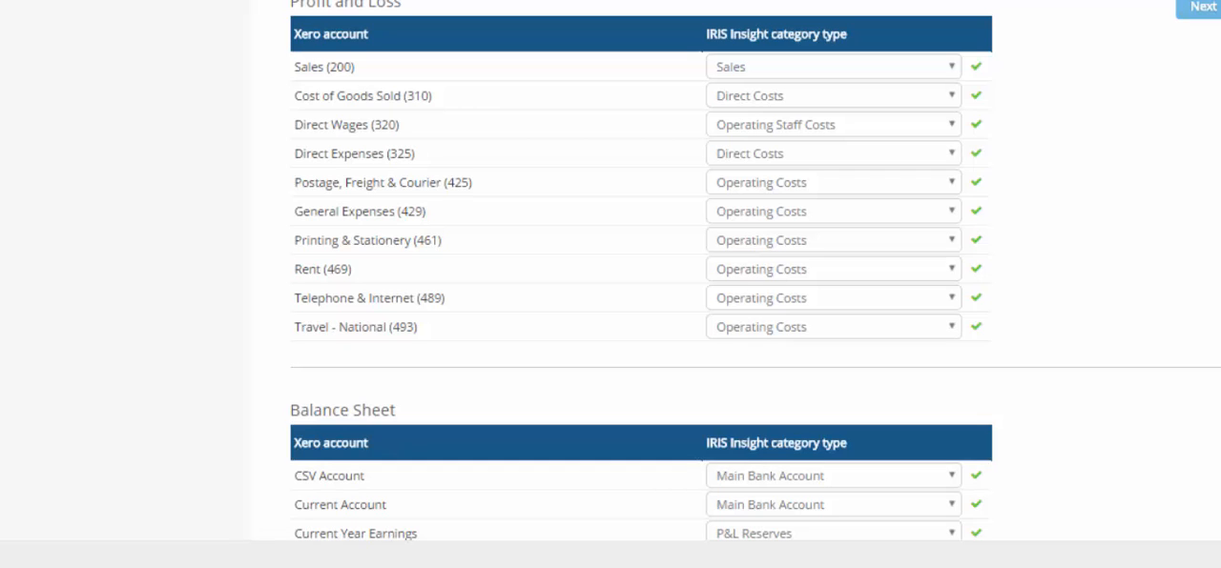
pyautogui.click(834, 125)
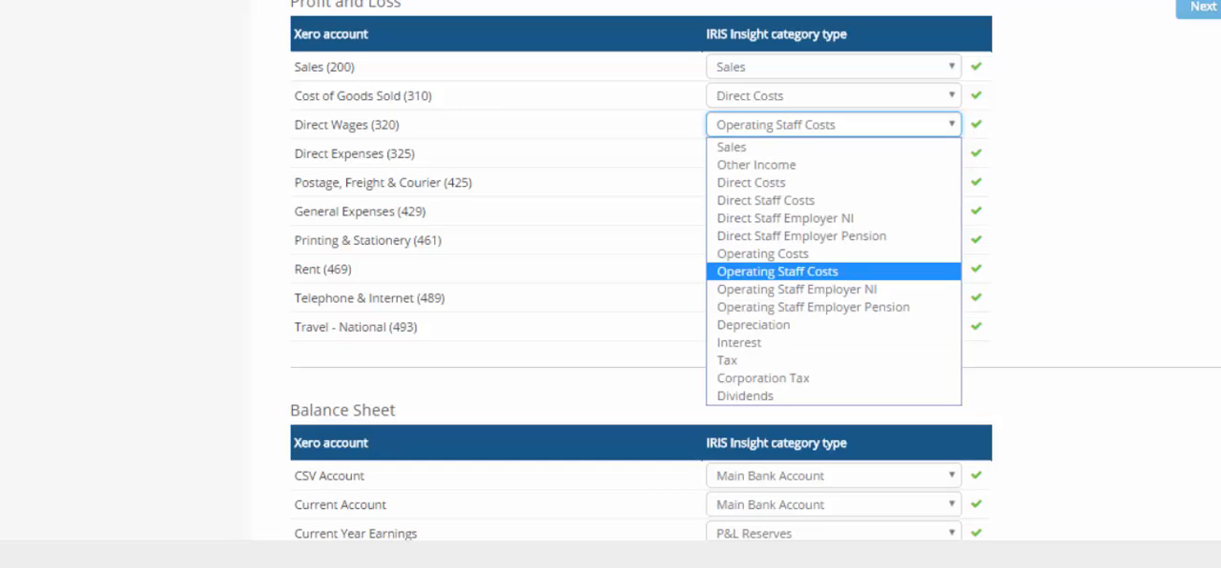
pyautogui.click(765, 200)
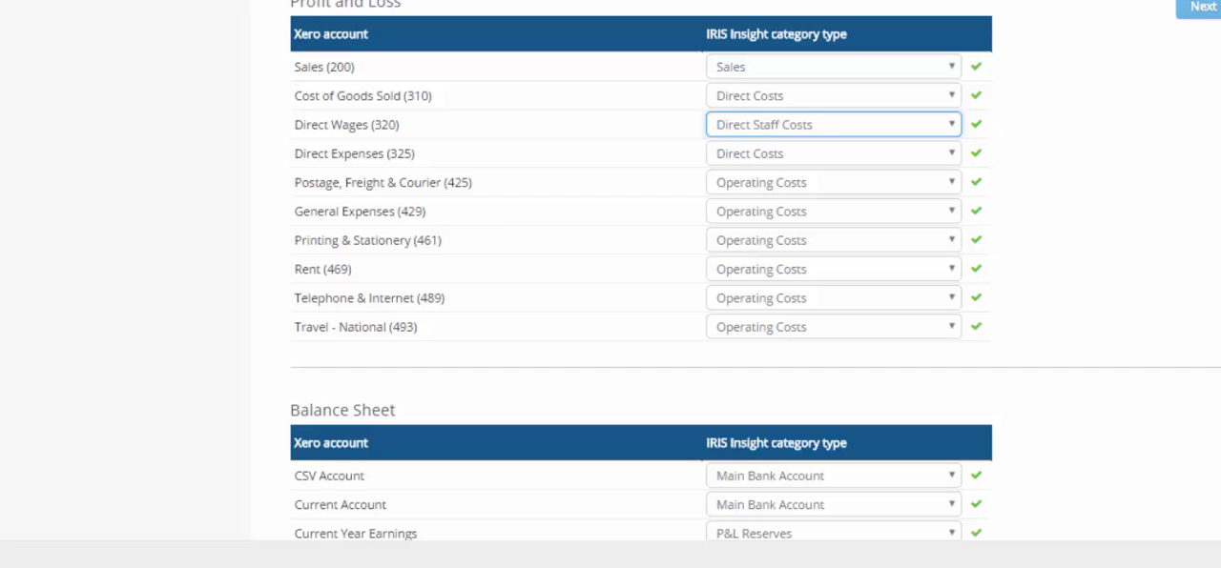
pyautogui.scroll(-2, 641, 286)
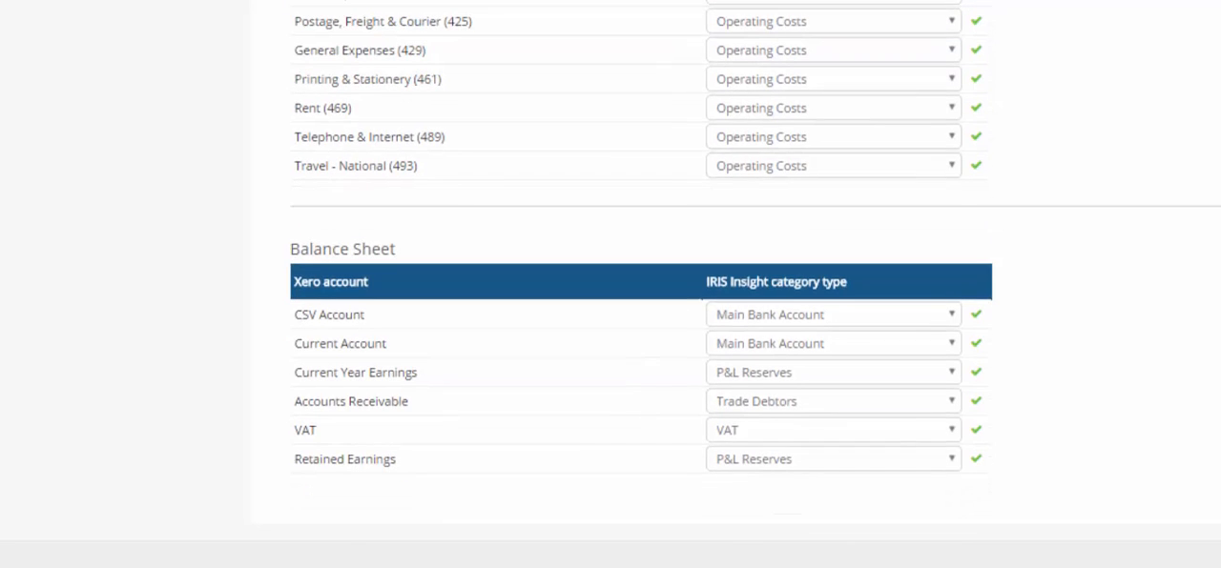
pyautogui.scroll(5, 641, 287)
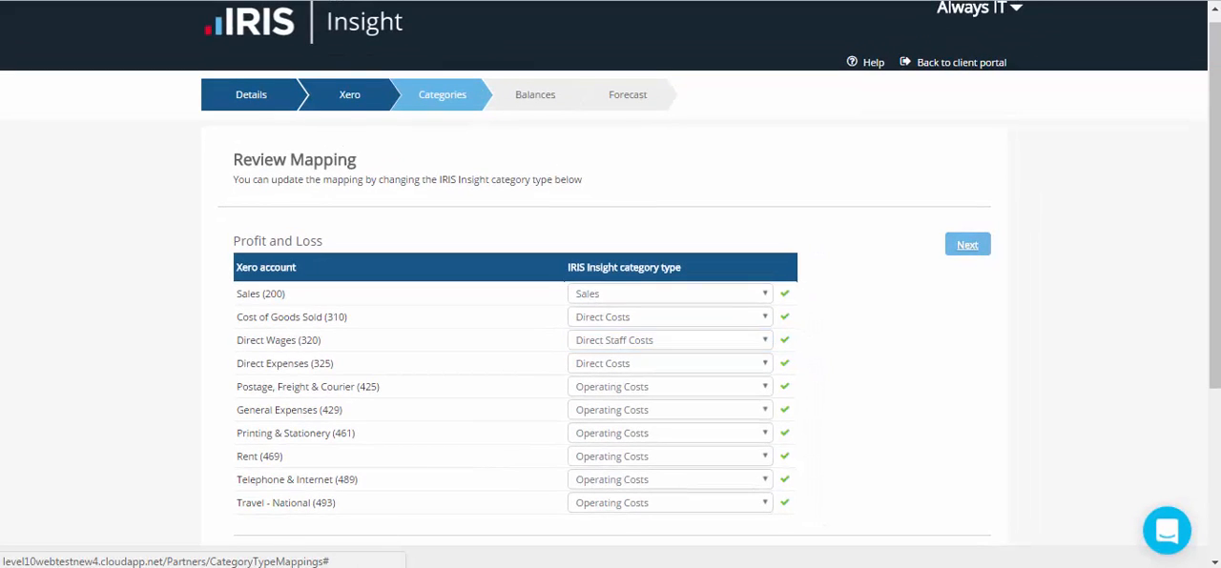
pyautogui.click(967, 244)
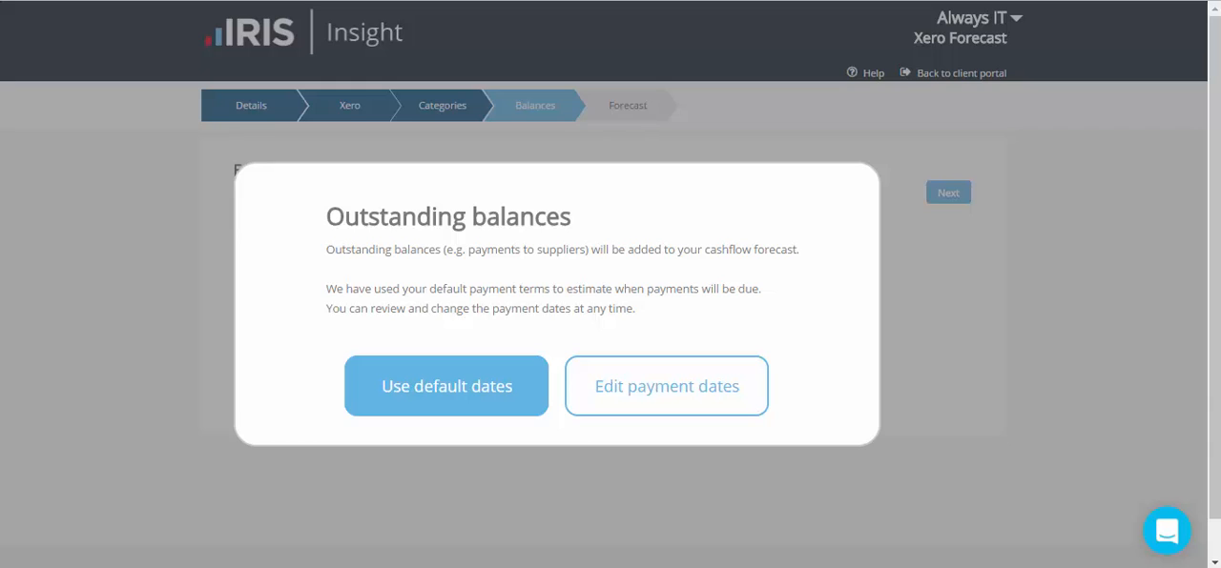
# Choose to edit the outstanding balance payment dates and open the Trade Debtors payments for editing
pyautogui.click(666, 387)
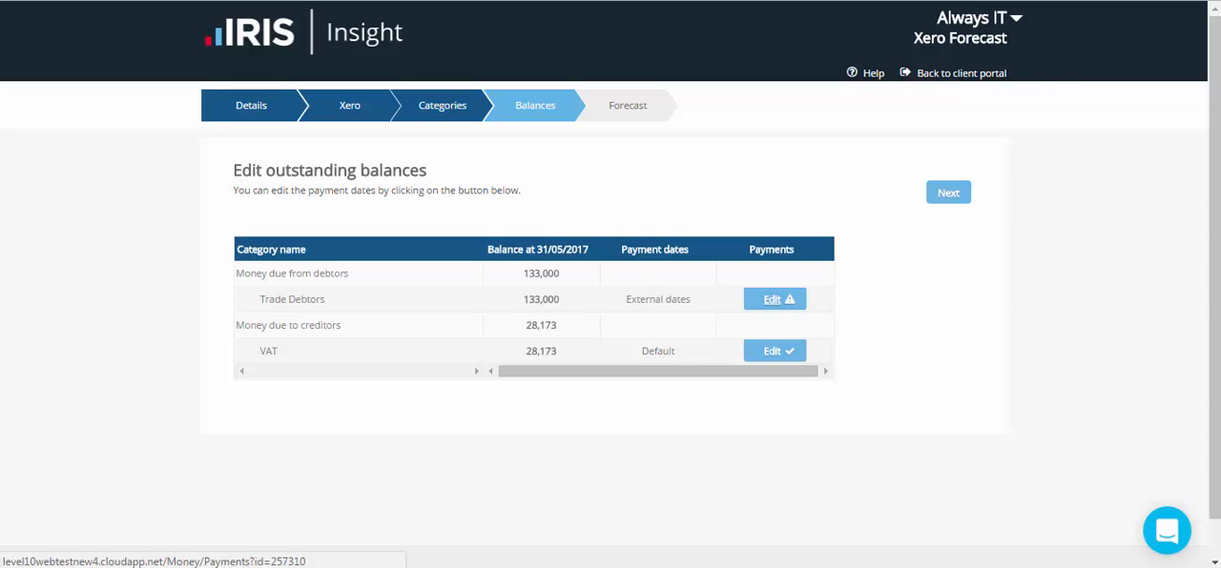
pyautogui.click(771, 299)
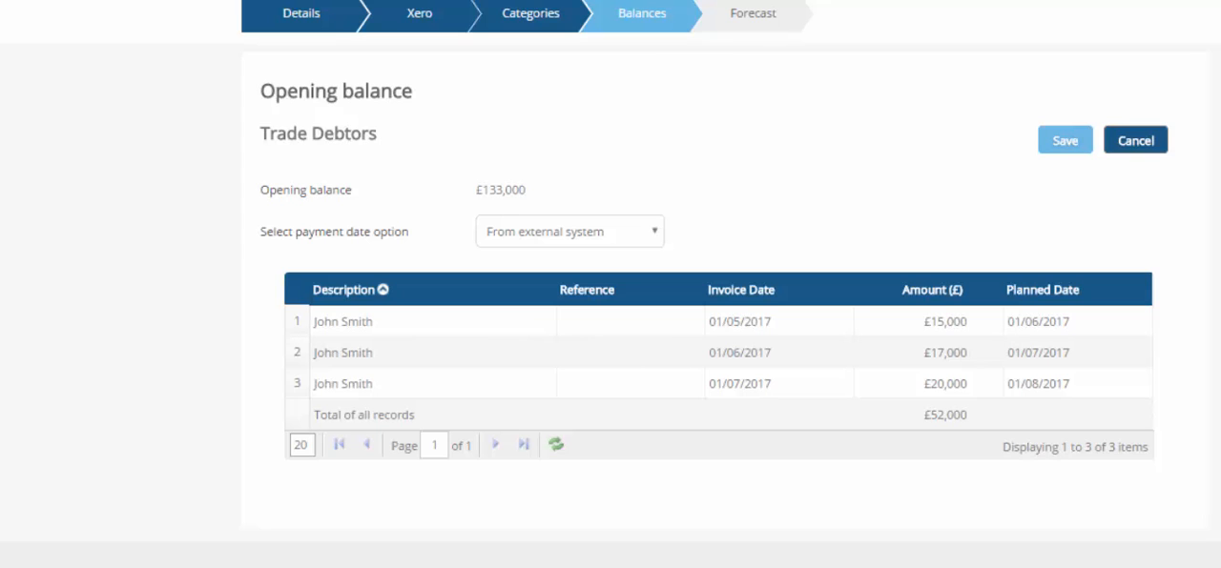
# Try the Default dates and No payments expected payment date options for Trade Debtors
pyautogui.click(570, 232)
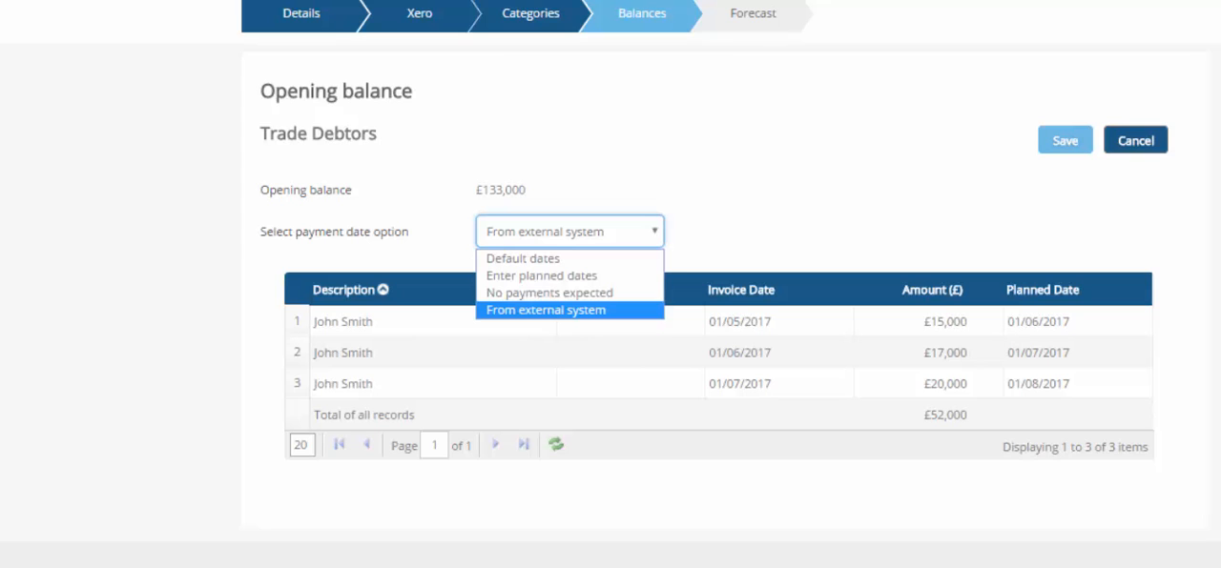
pyautogui.click(569, 258)
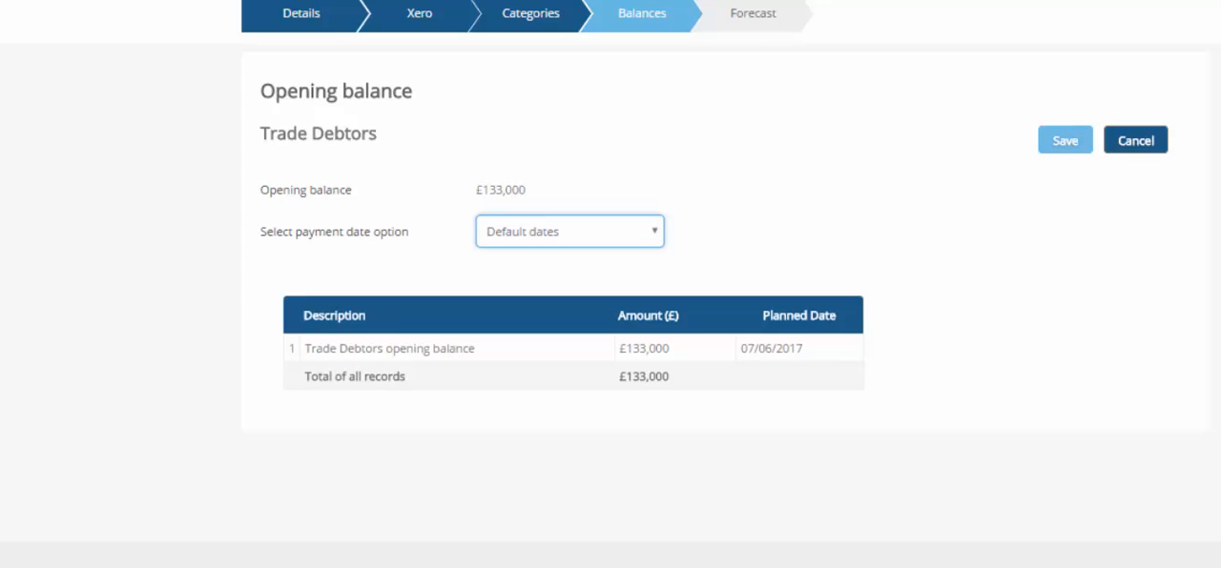
pyautogui.click(571, 232)
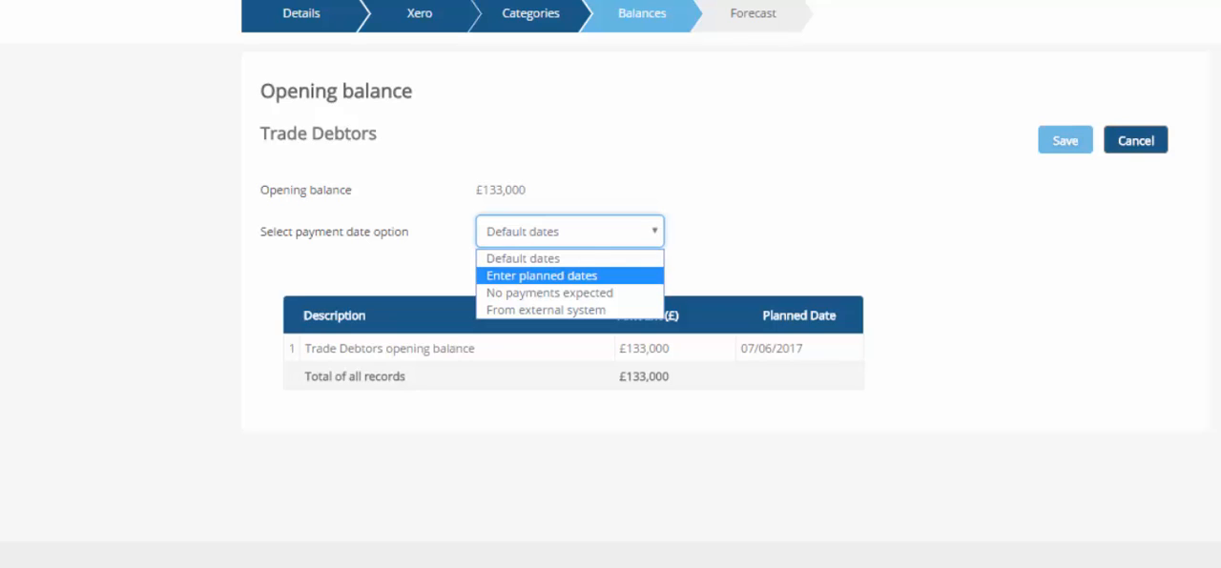
pyautogui.click(569, 292)
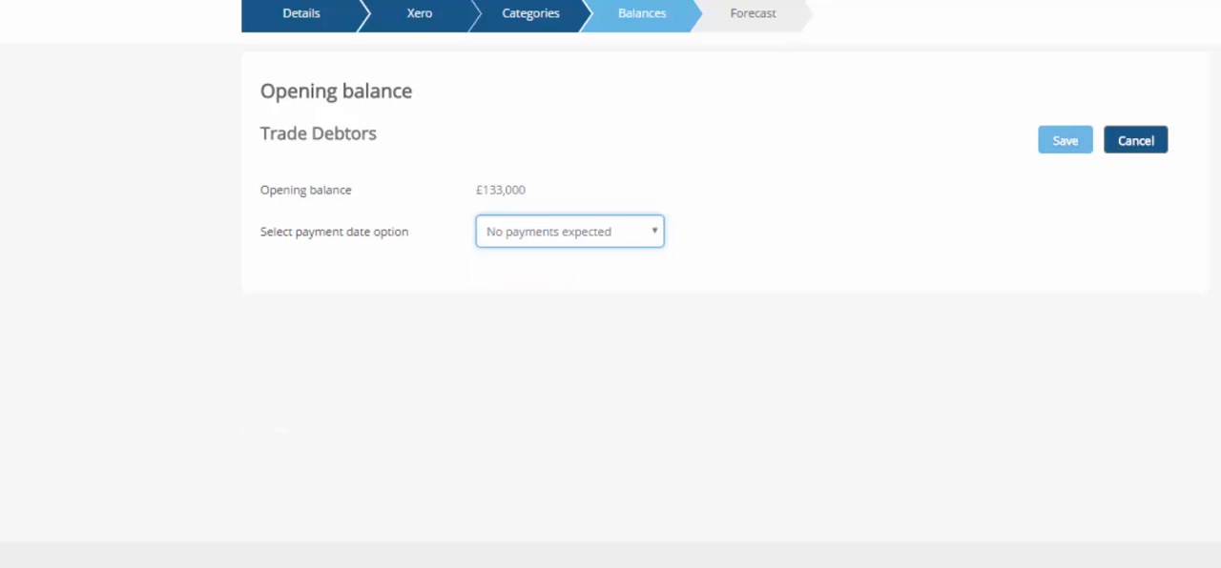
# Set the Trade Debtors payment date option to Enter planned dates
pyautogui.click(570, 232)
pyautogui.click(570, 275)
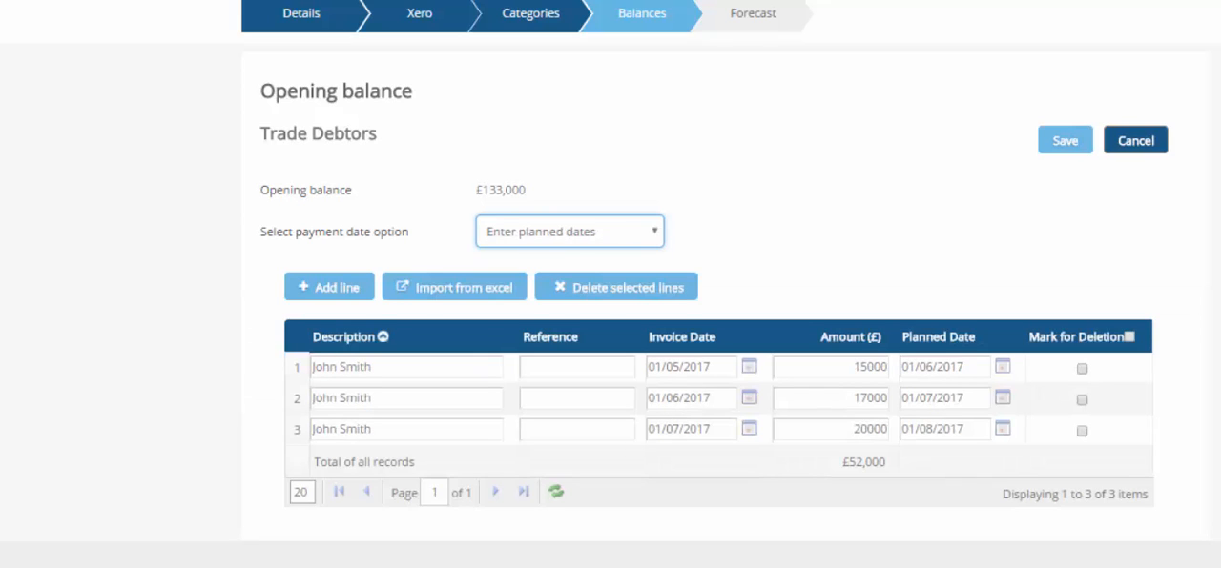
# Set the Trade Debtors payment date option to From external system and save the opening balance
pyautogui.scroll(-1, 704, 253)
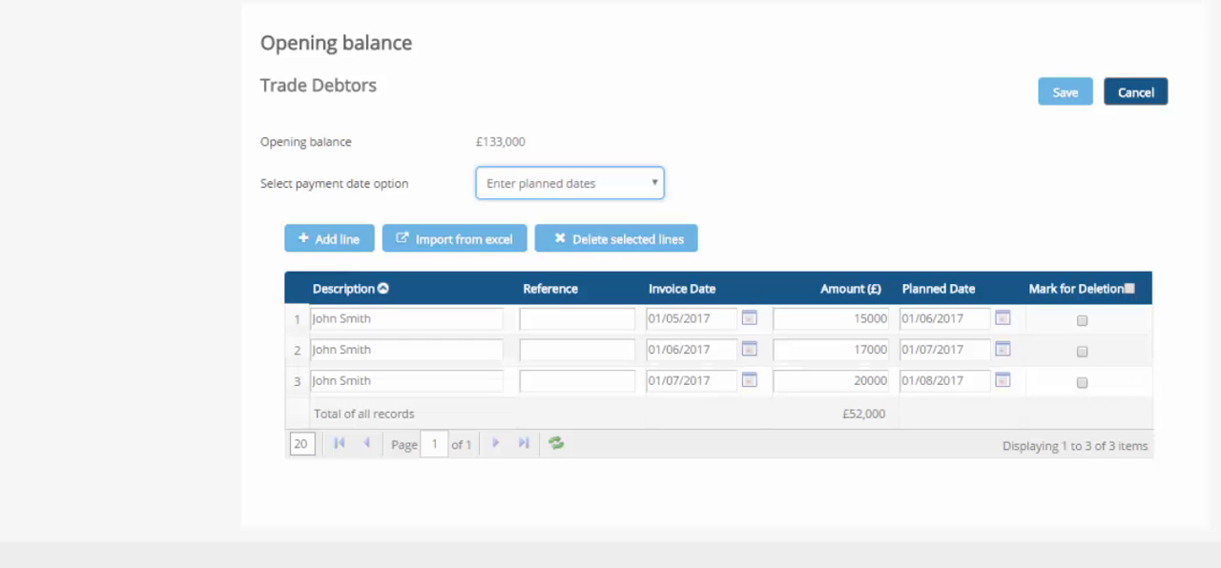
pyautogui.click(569, 183)
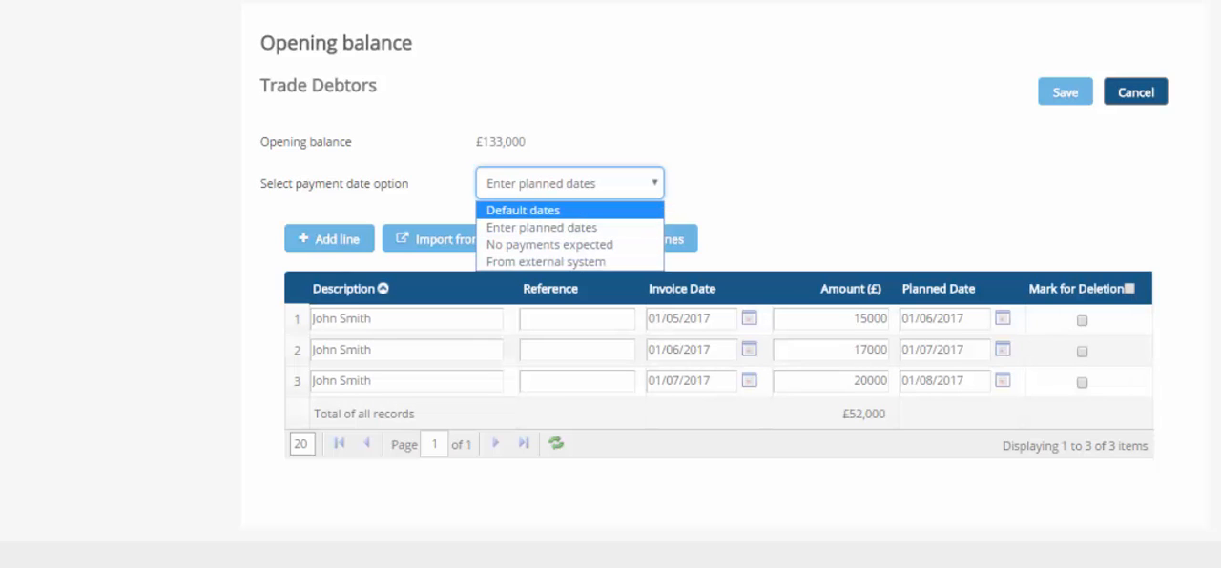
pyautogui.press('Down')
pyautogui.press('Down')
pyautogui.press('Down')
pyautogui.press('Return')
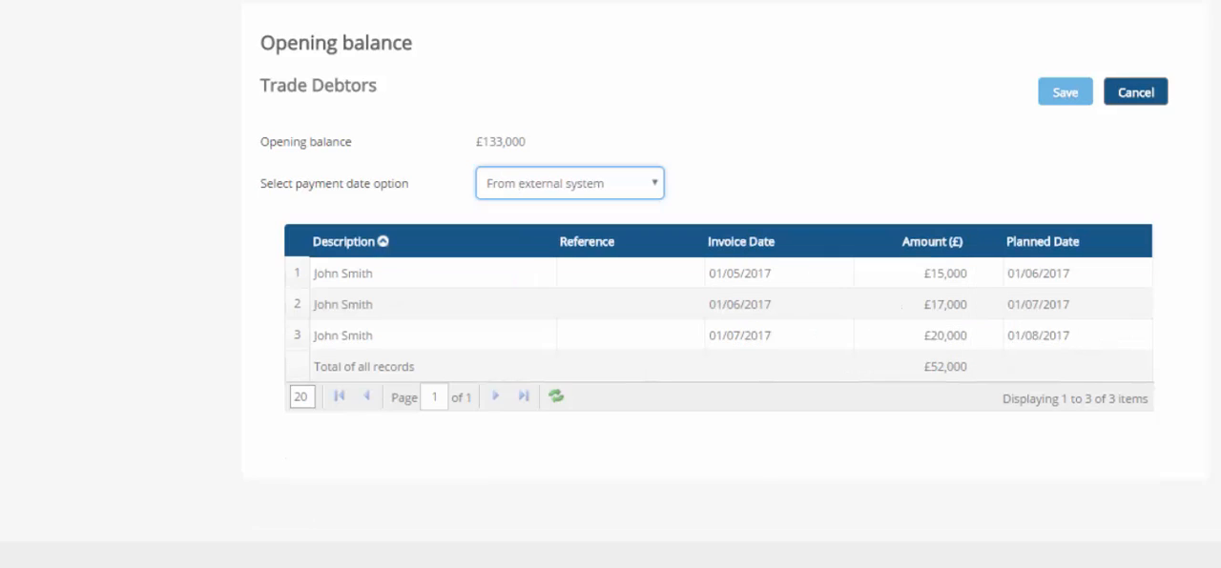
pyautogui.click(1065, 92)
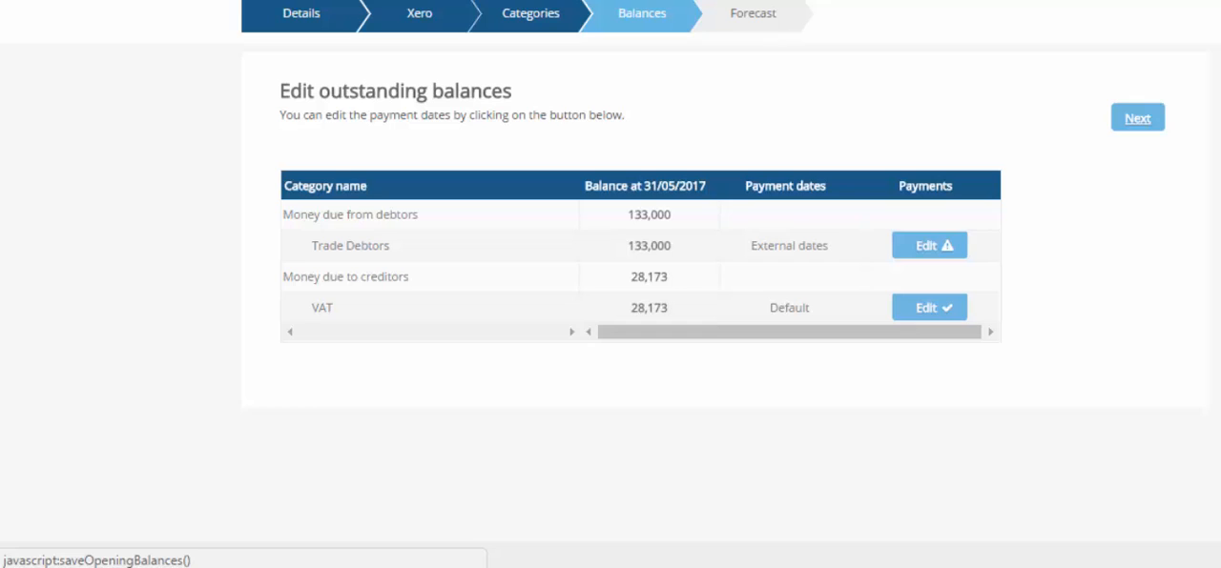
# Continue to the forecast assumptions and choose the 12 months prior to forecast start date (Jun-16 to May-17) as the Xero date range
pyautogui.click(1136, 117)
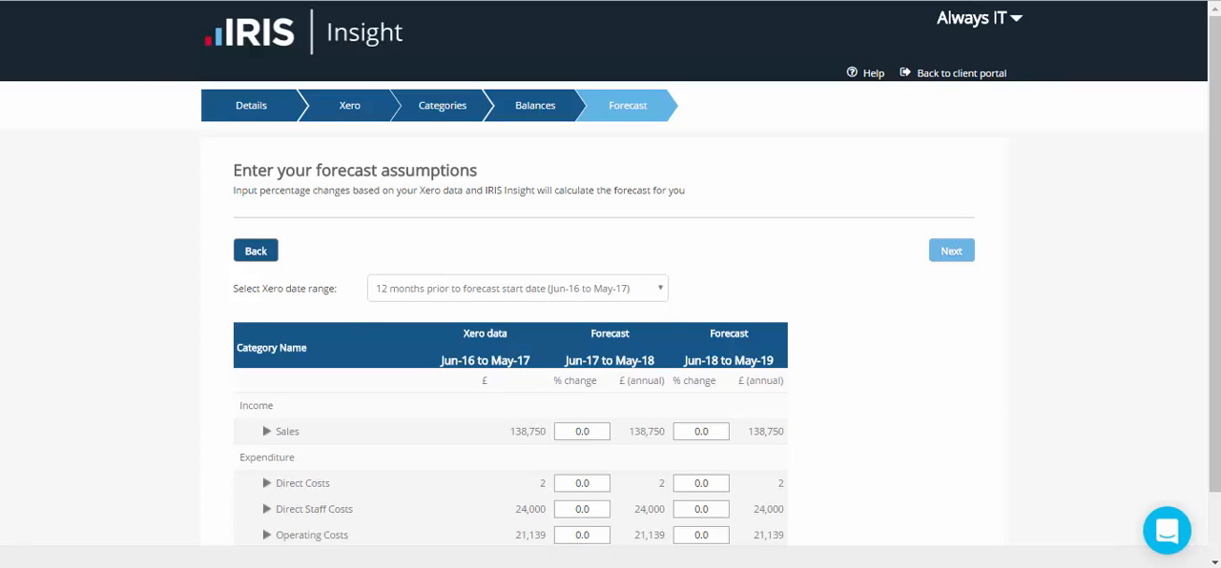
pyautogui.click(518, 289)
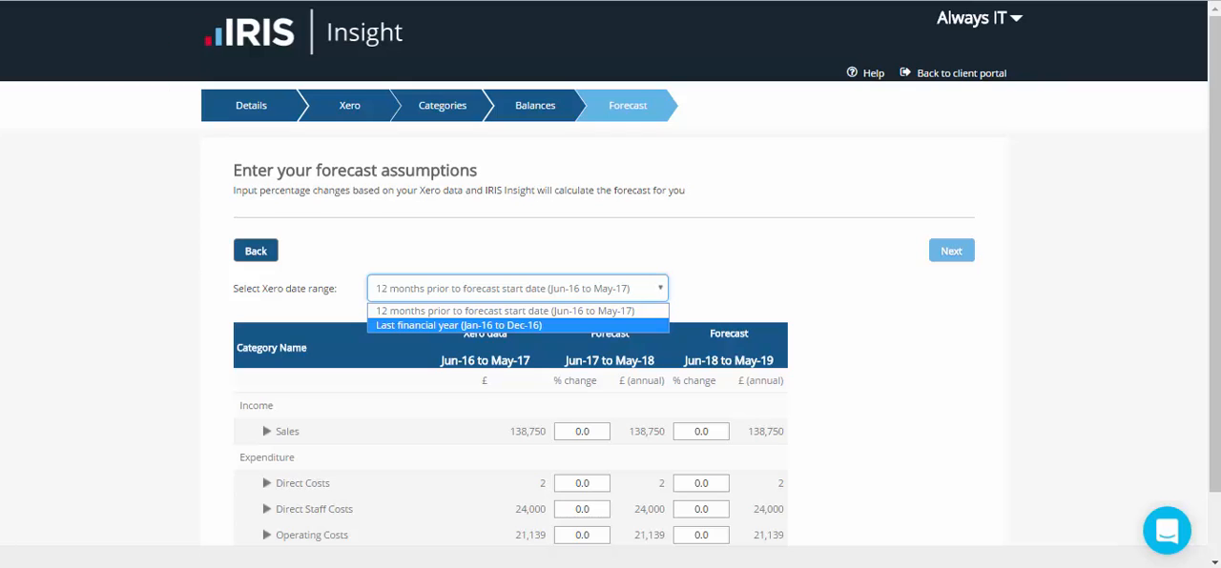
pyautogui.click(505, 311)
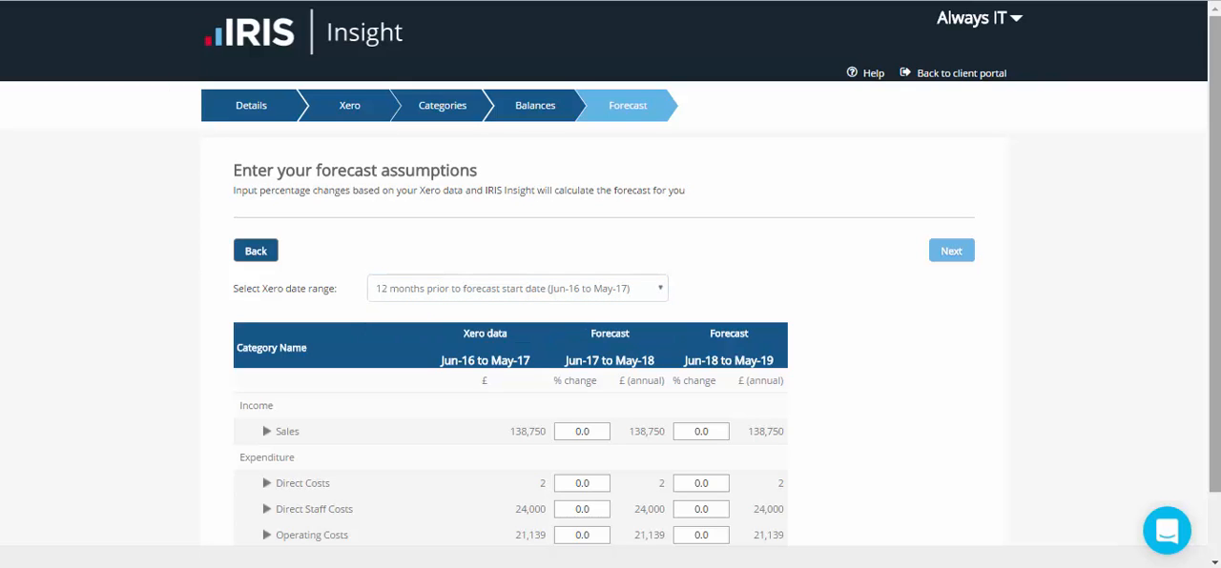
# Set the Sales change to 20% for Jun-17 to May-18 and 30% for Jun-18 to May-19, and check the Sales account breakdown
pyautogui.scroll(-2, 610, 286)
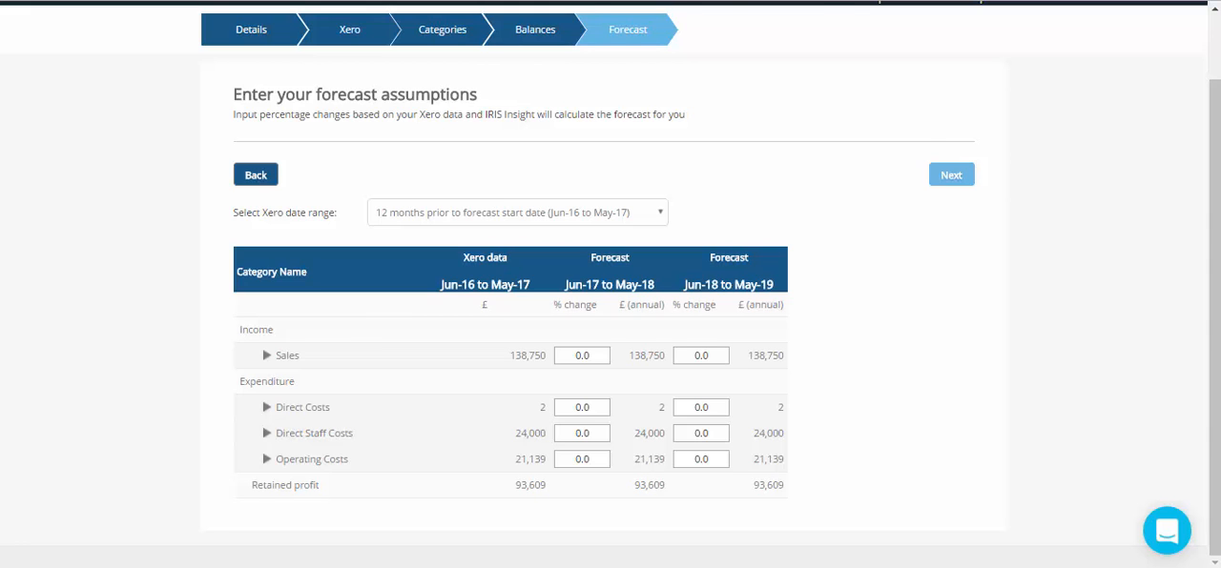
pyautogui.click(577, 355)
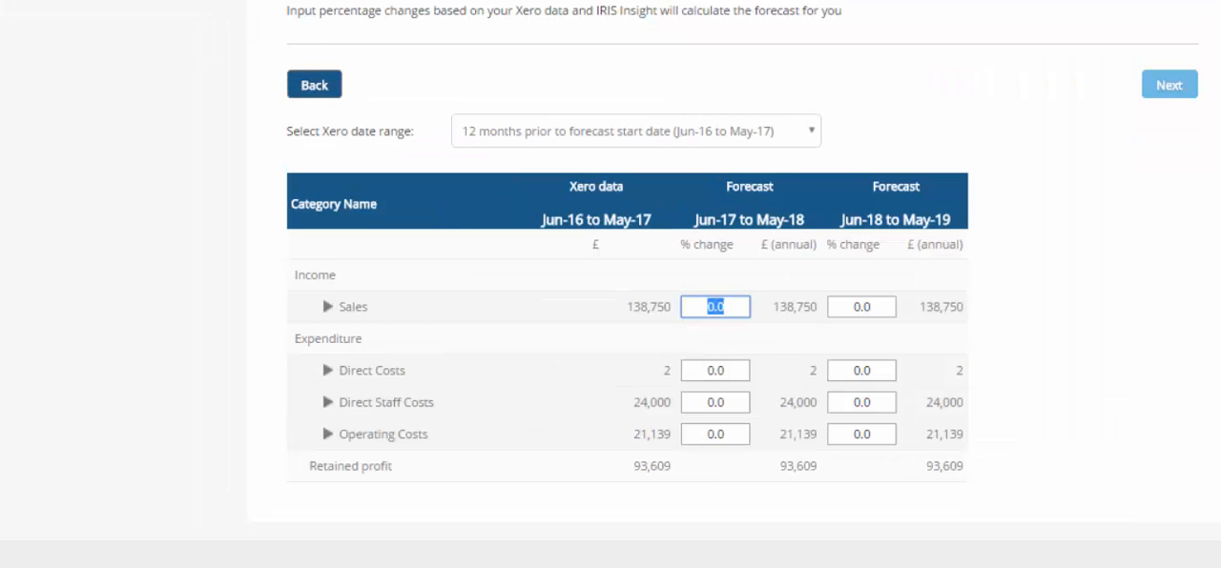
pyautogui.write('20')
pyautogui.press('Tab')
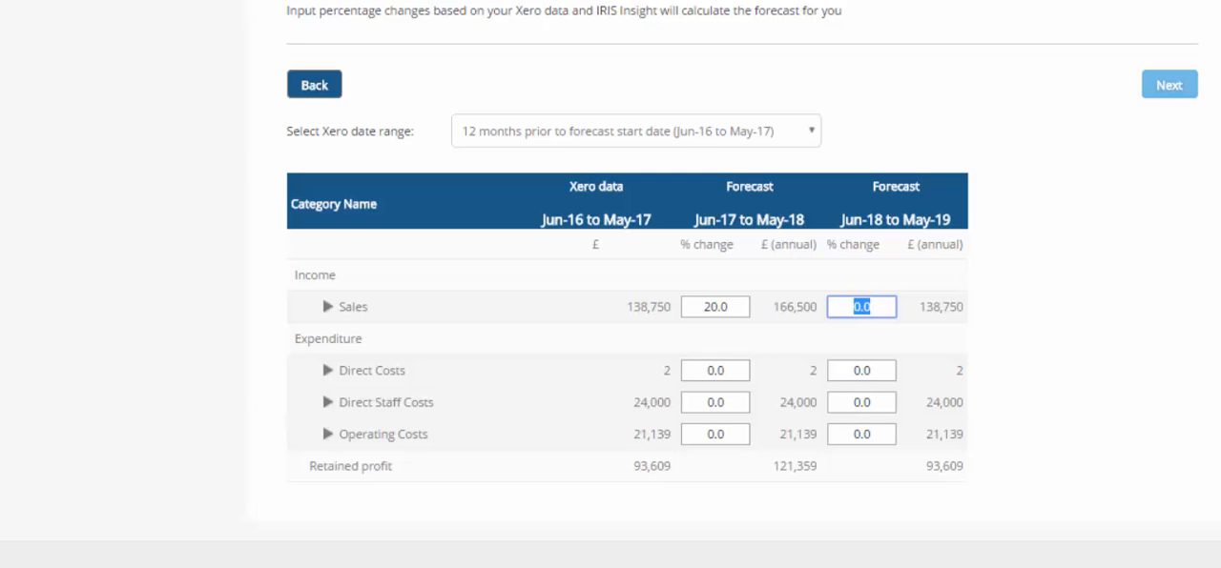
pyautogui.write('30')
pyautogui.press('Tab')
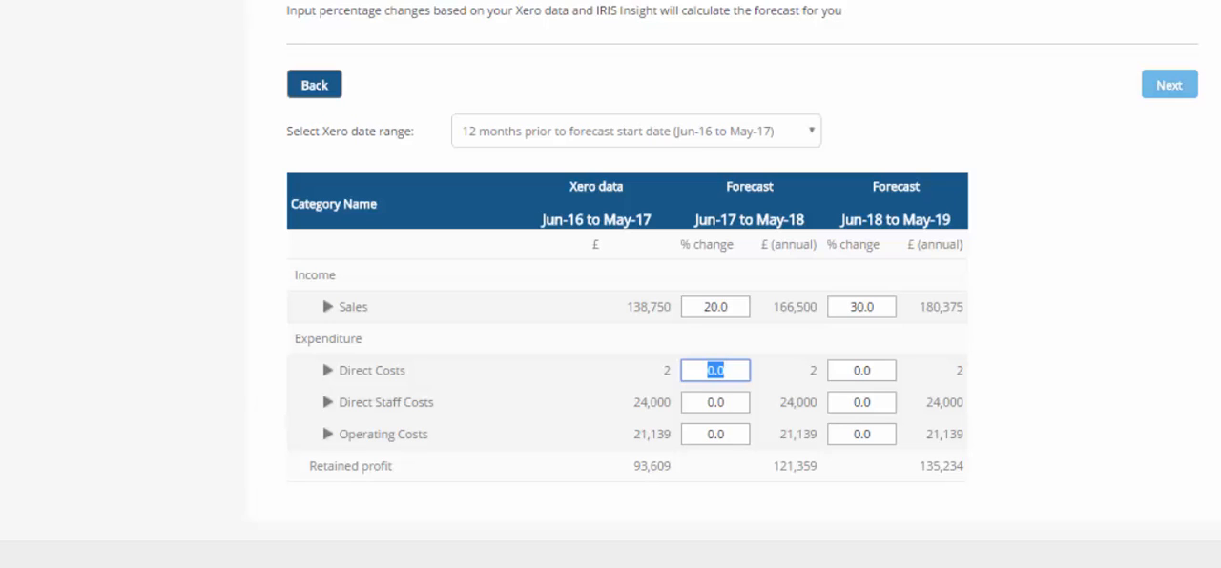
pyautogui.click(328, 307)
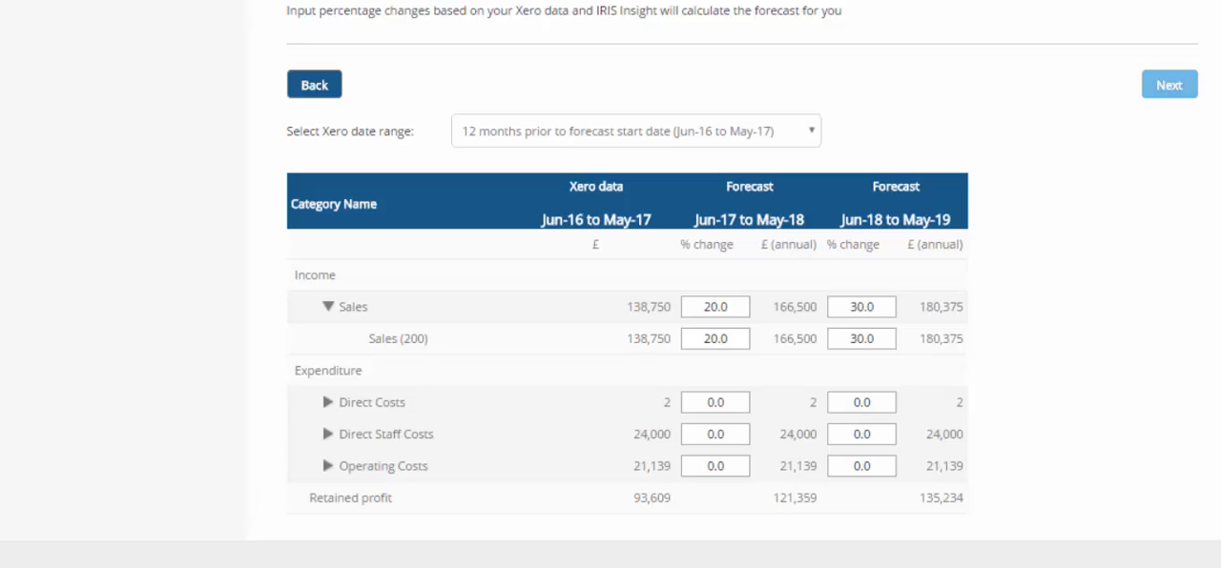
pyautogui.click(328, 307)
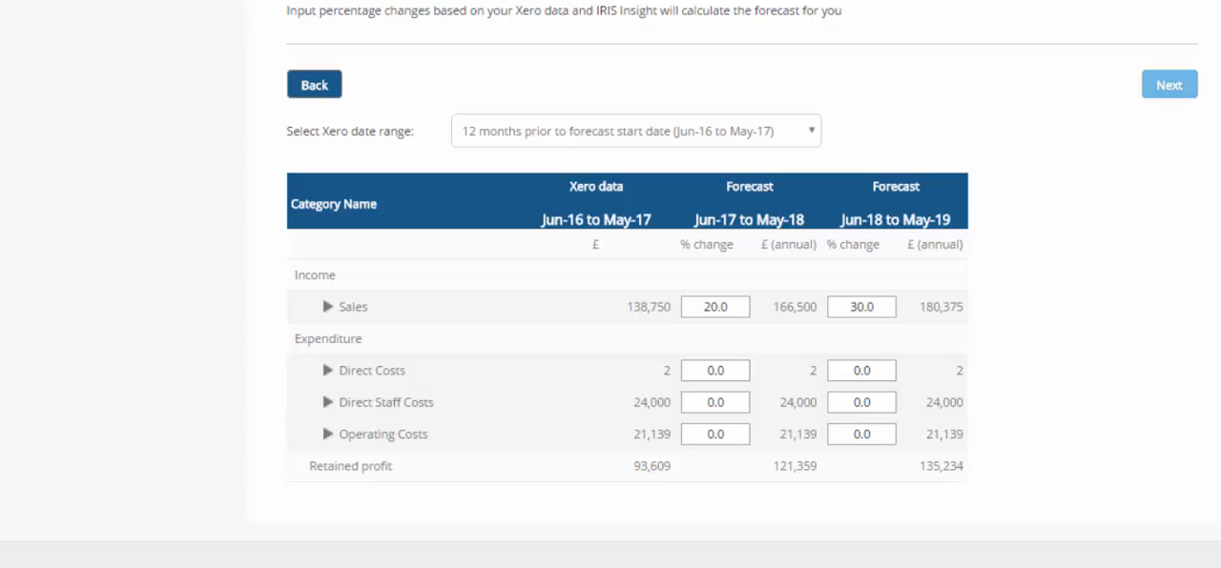
# Set the percentage changes for Direct Costs, Direct Staff Costs and Operating Costs to 5% in both forecast years
pyautogui.moveTo(706, 371); pyautogui.dragTo(725, 371)
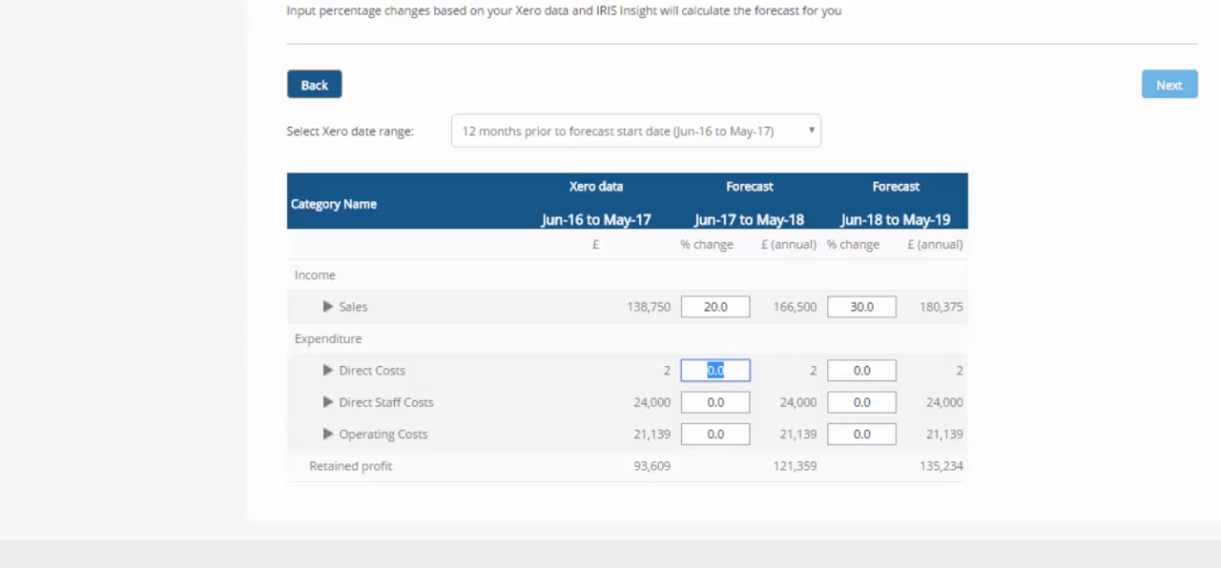
pyautogui.write('5')
pyautogui.press('Tab')
pyautogui.write('5')
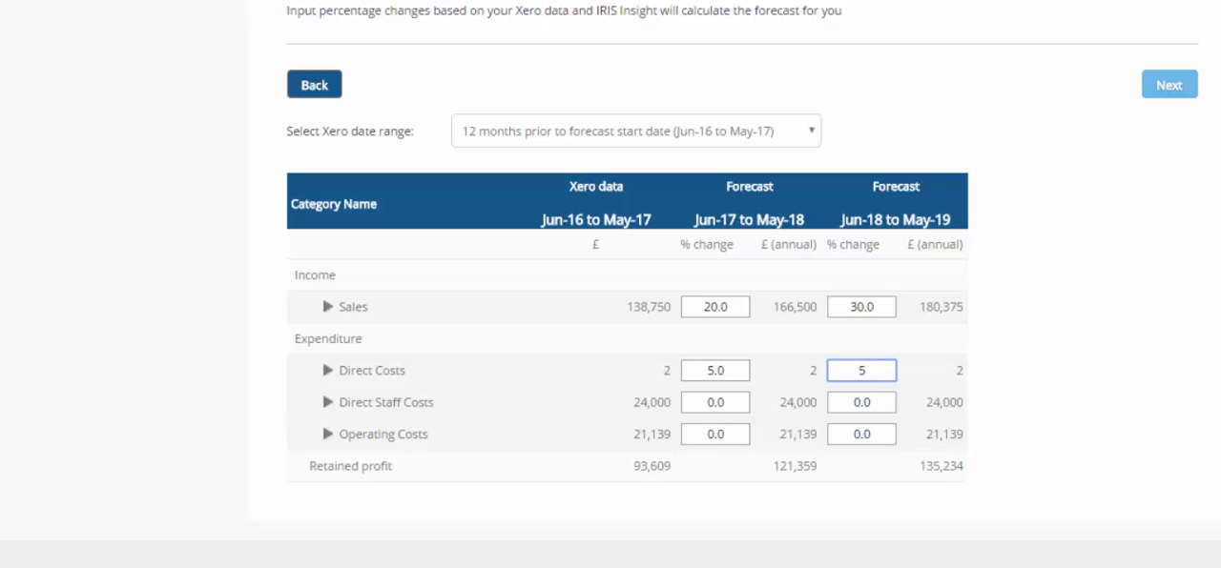
pyautogui.press('Tab')
pyautogui.write('5')
pyautogui.press('Tab')
pyautogui.write('5')
pyautogui.press('Tab')
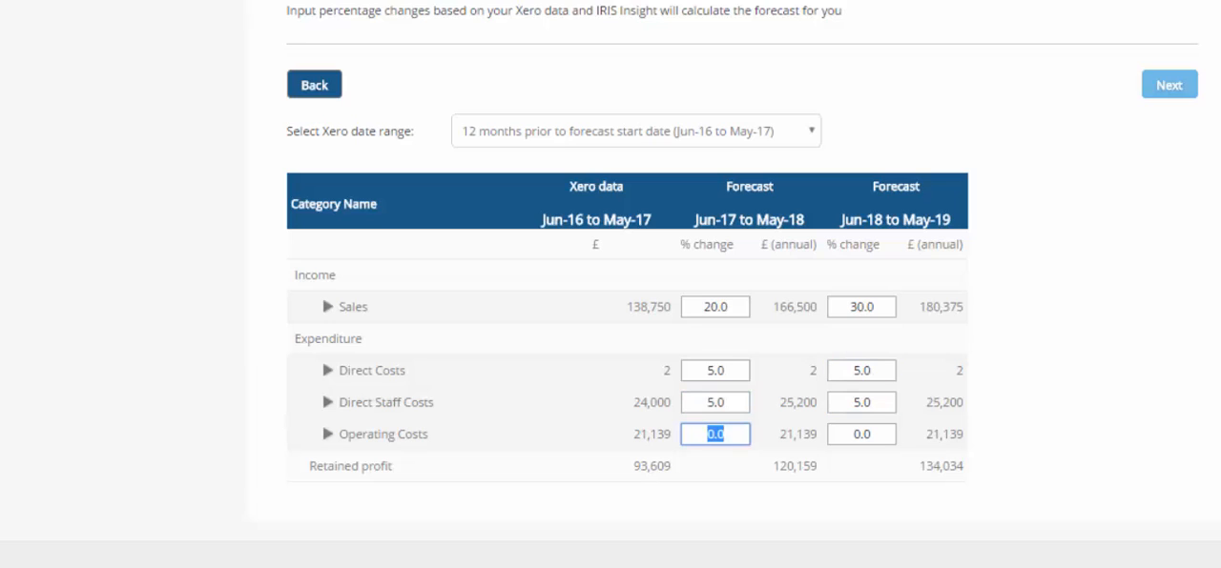
pyautogui.write('5')
pyautogui.press('Tab')
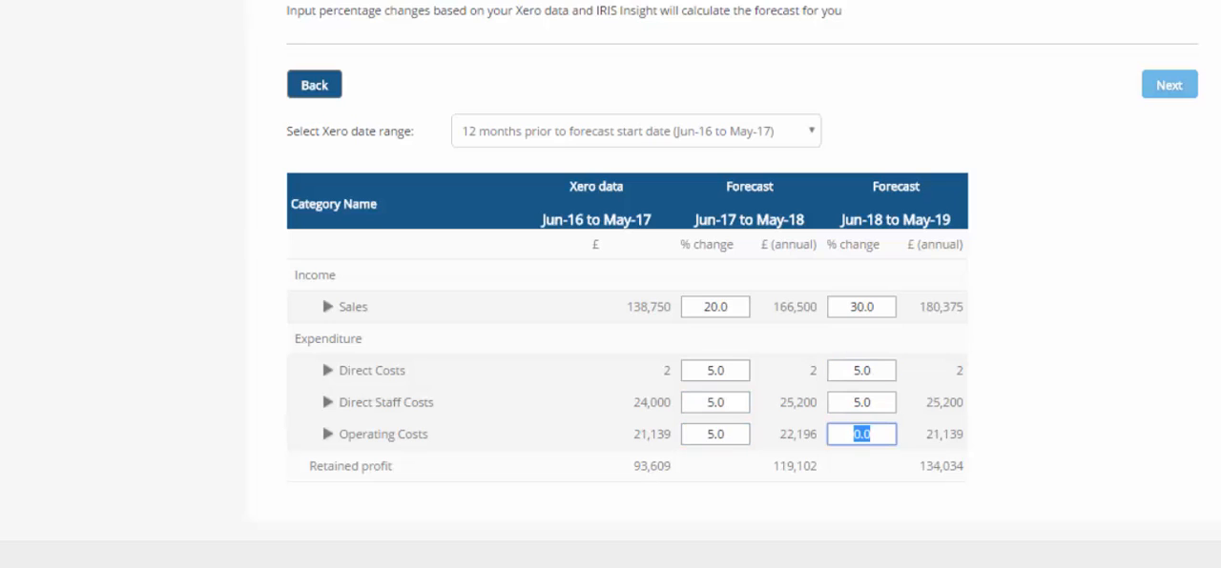
pyautogui.write('5')
pyautogui.press('Tab')
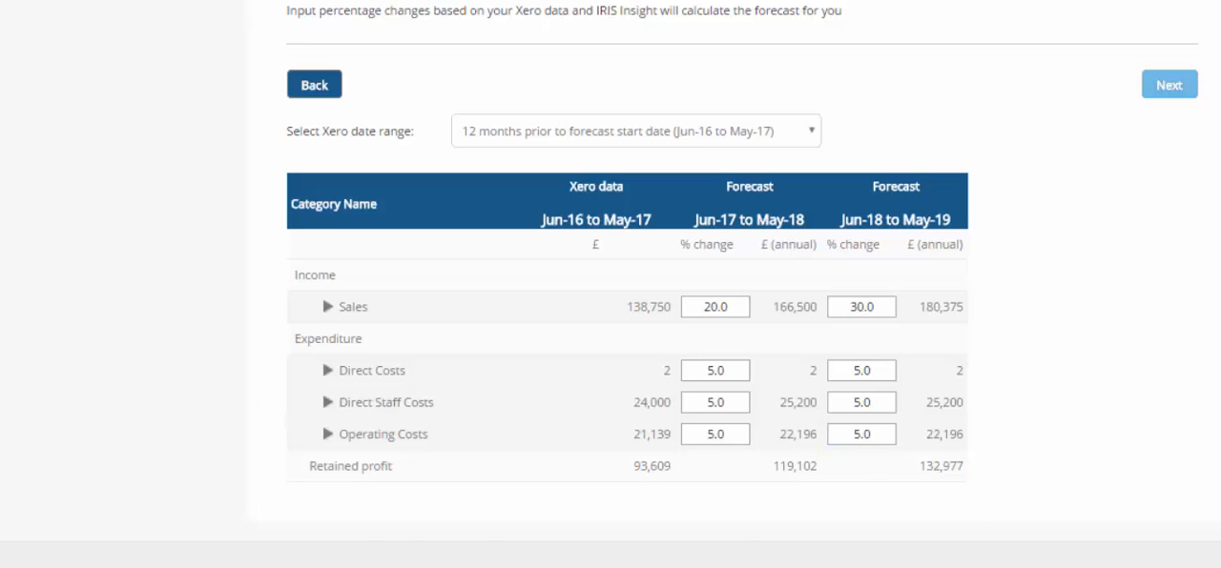
# Expand Operating Costs and set the General Expenses (429) change to 10% in both forecast years
pyautogui.click(328, 434)
pyautogui.scroll(-2, 610, 286)
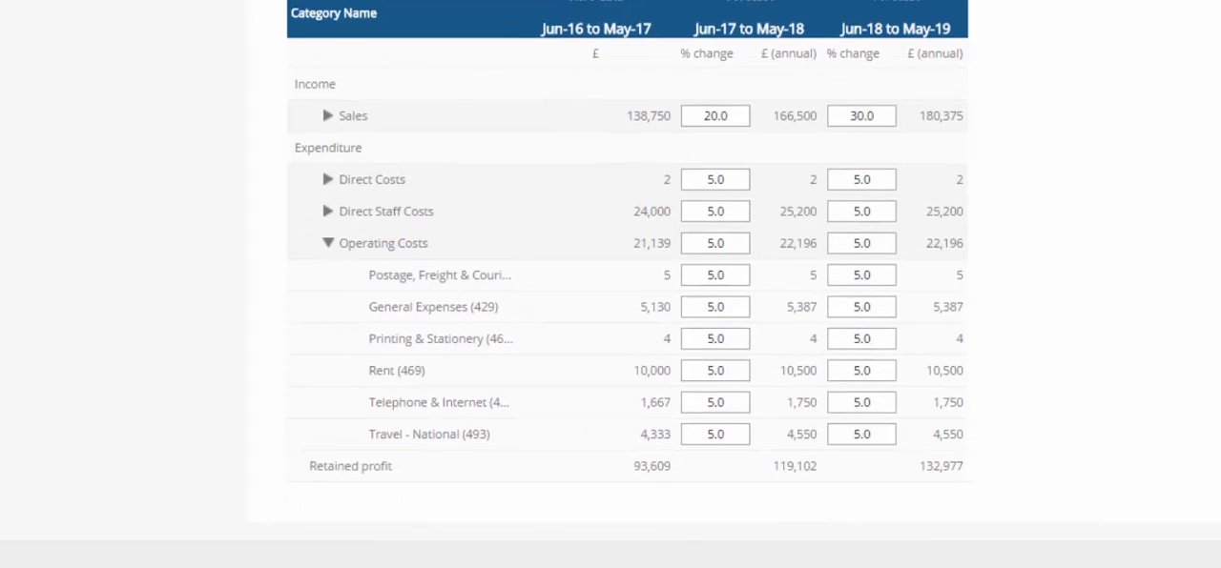
pyautogui.doubleClick(715, 308)
pyautogui.write('10')
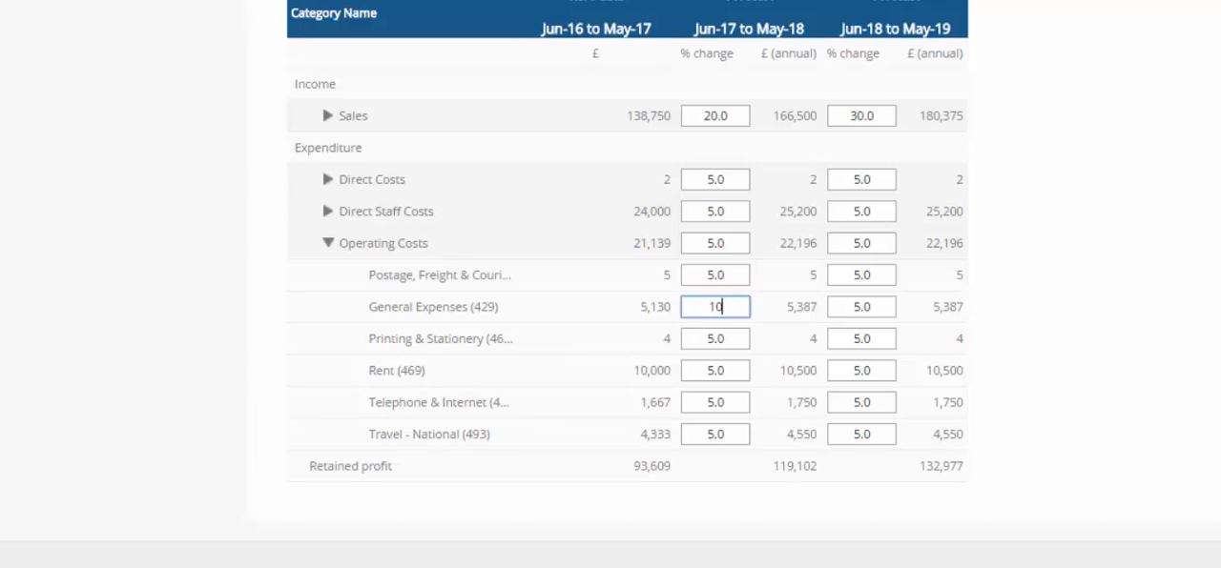
pyautogui.press('Tab')
pyautogui.write('10')
pyautogui.press('Tab')
# Set the Telephone & Internet change to 10% in both forecast years
pyautogui.doubleClick(710, 402)
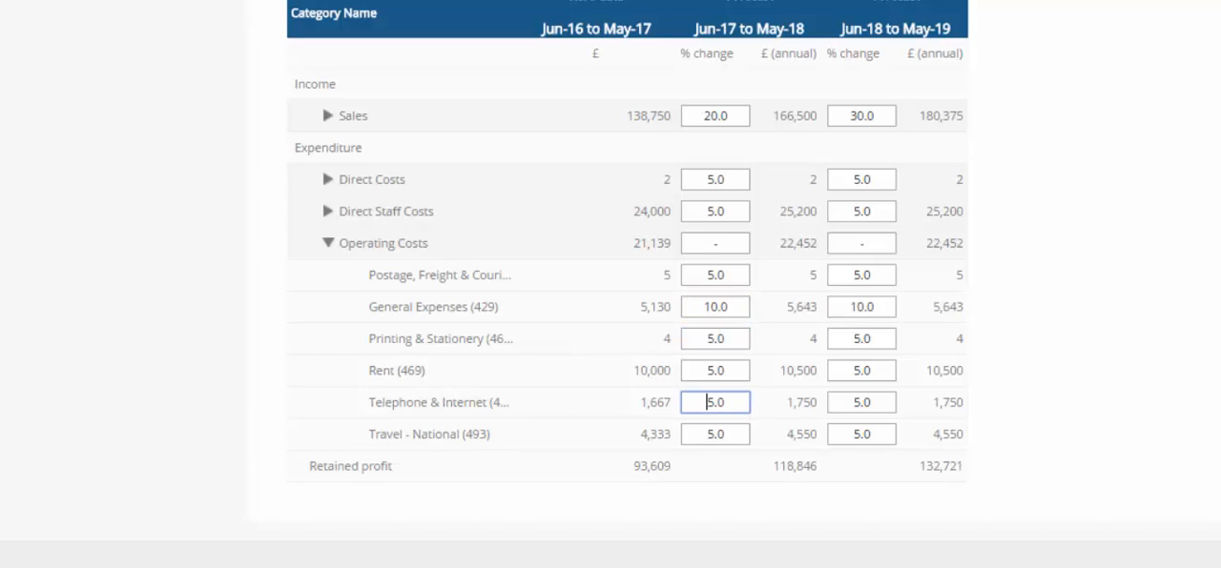
pyautogui.write('10')
pyautogui.press('Tab')
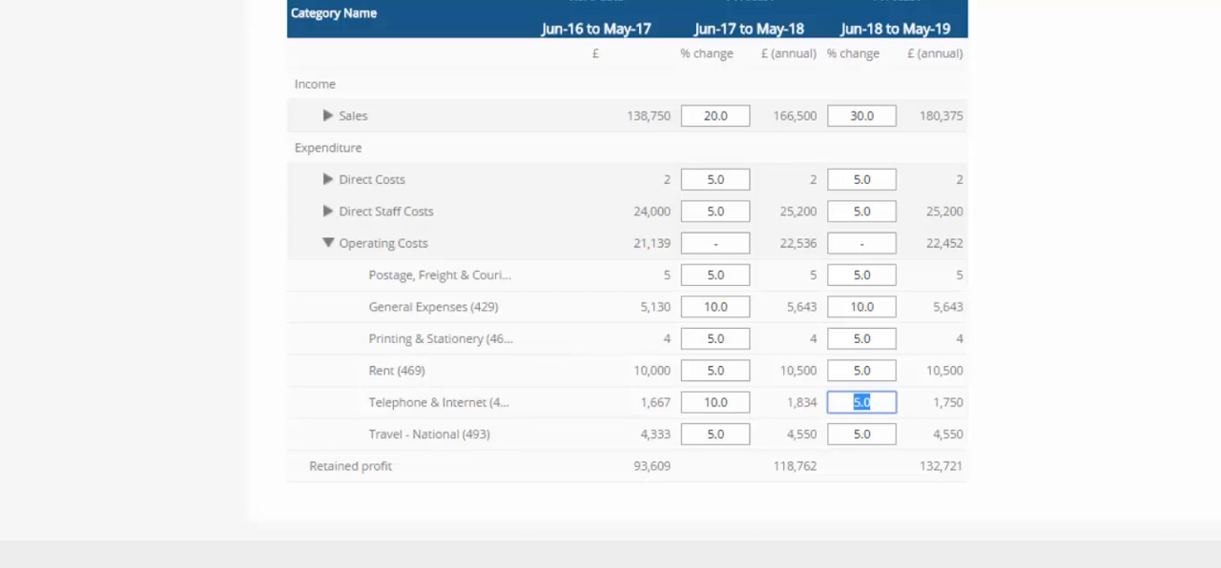
pyautogui.write('10')
pyautogui.press('Tab')
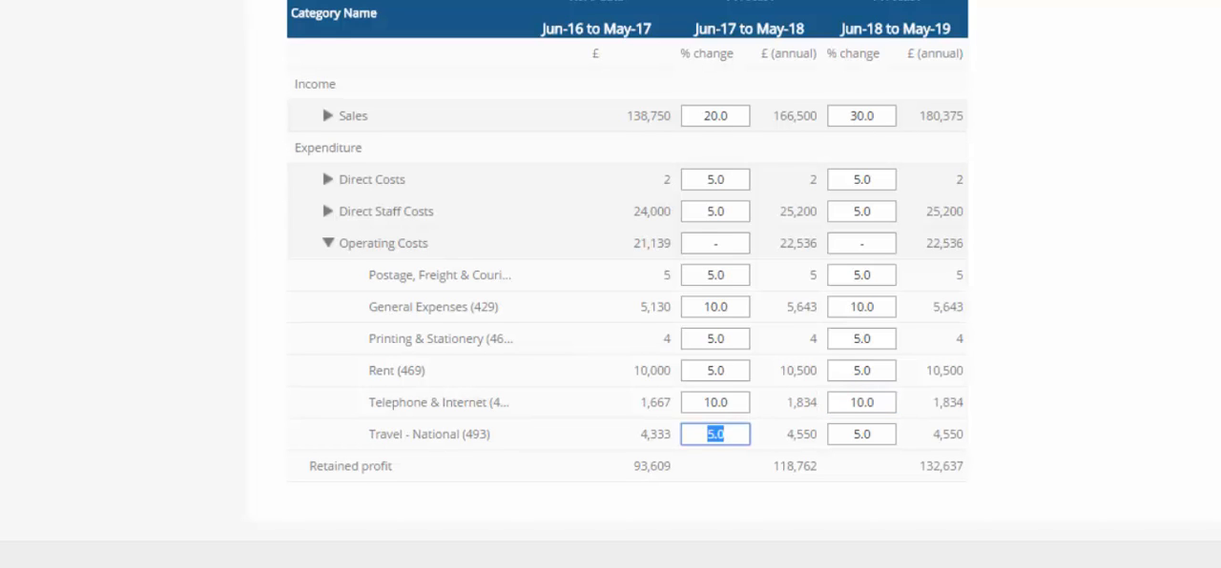
# Submit the forecast assumptions to complete the forecast and choose to review the profit forecast
pyautogui.scroll(1, 628, 267)
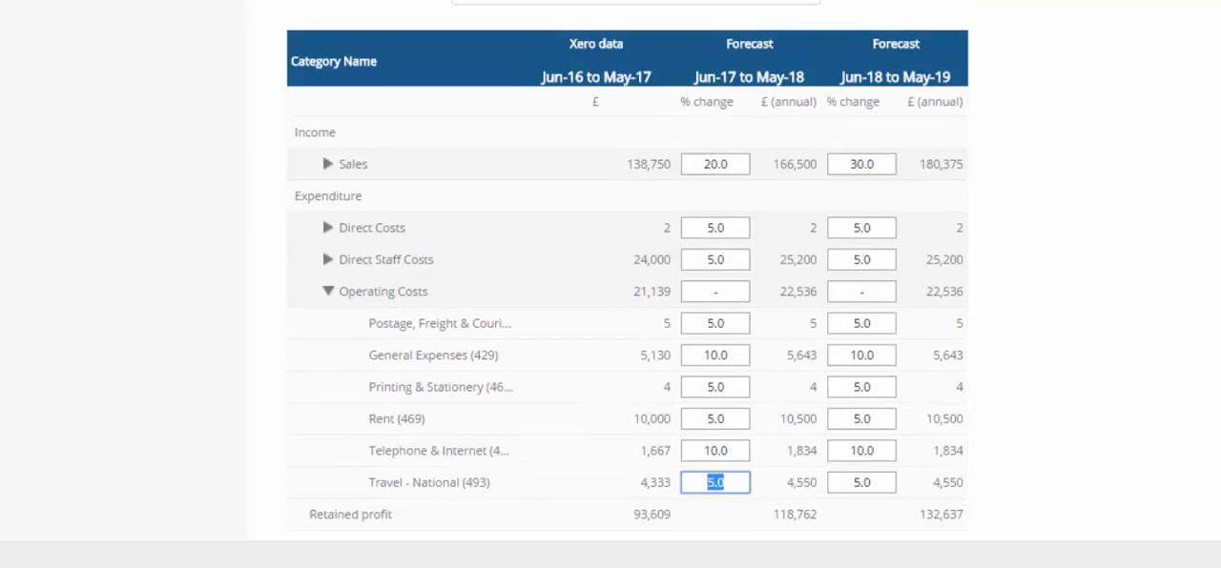
pyautogui.scroll(-1, 627, 277)
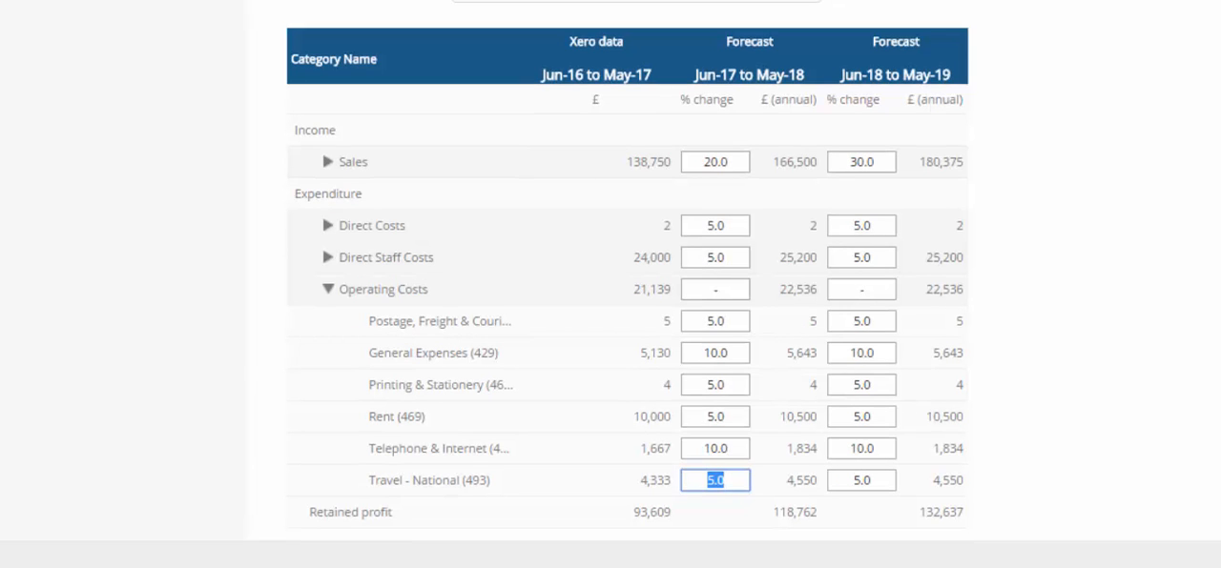
pyautogui.scroll(4, 627, 267)
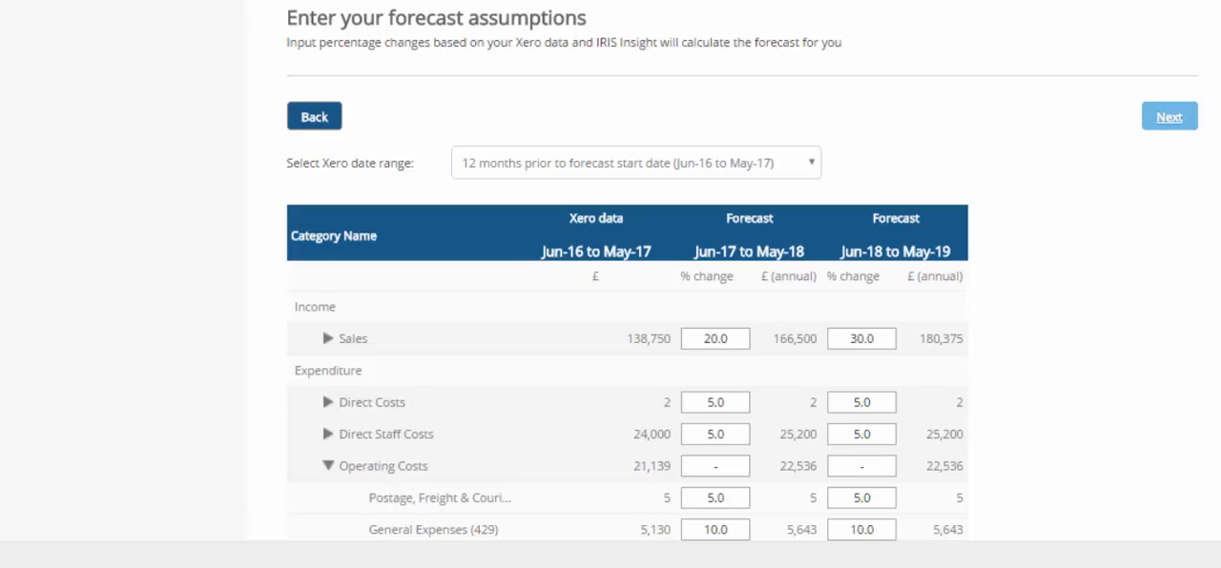
pyautogui.click(1169, 116)
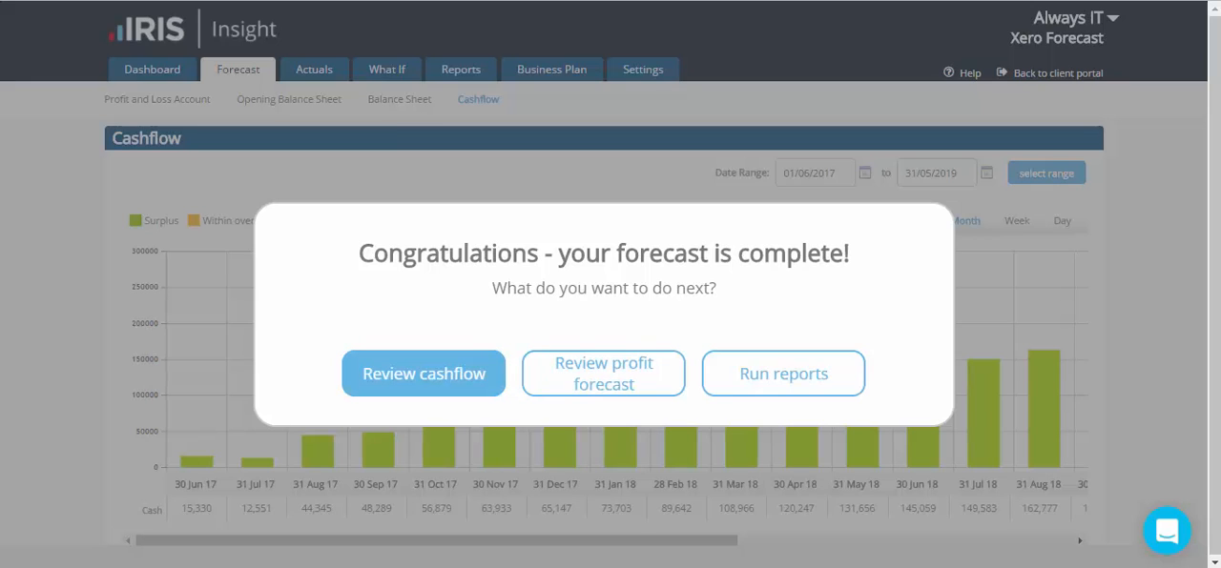
pyautogui.click(604, 374)
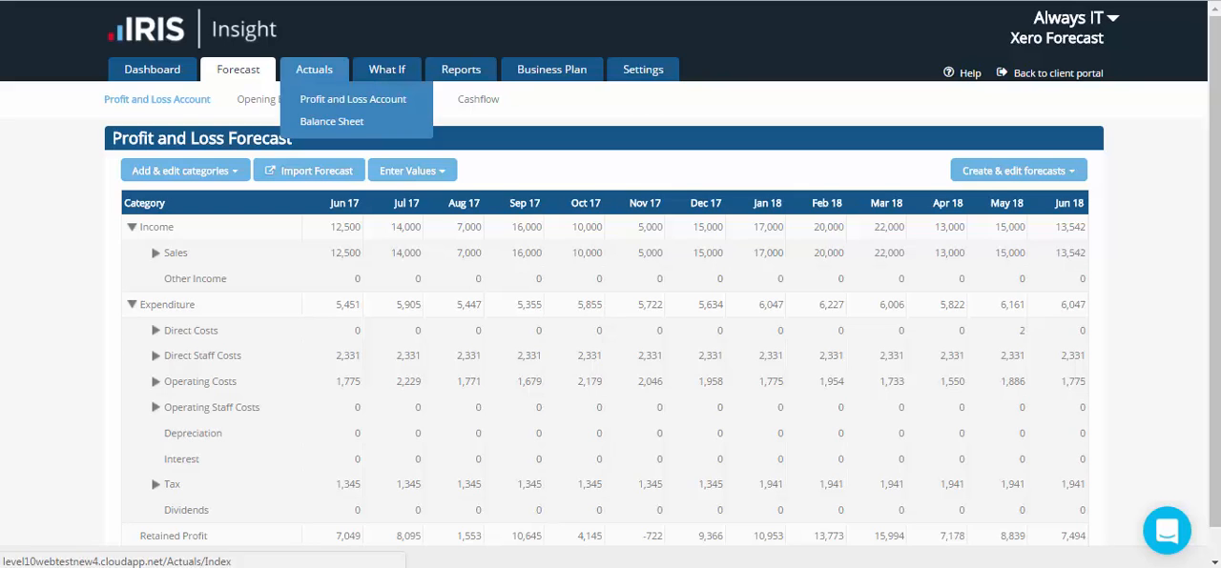
# View the profit and loss actuals with the Sales category expanded, and return to the Dashboard
pyautogui.click(314, 70)
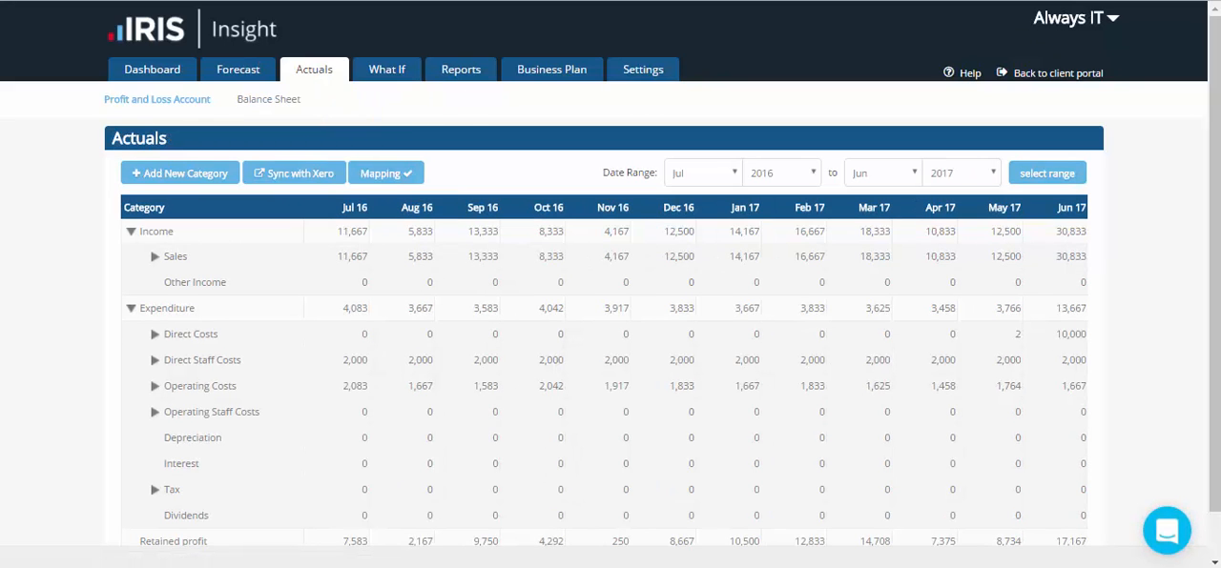
pyautogui.click(154, 257)
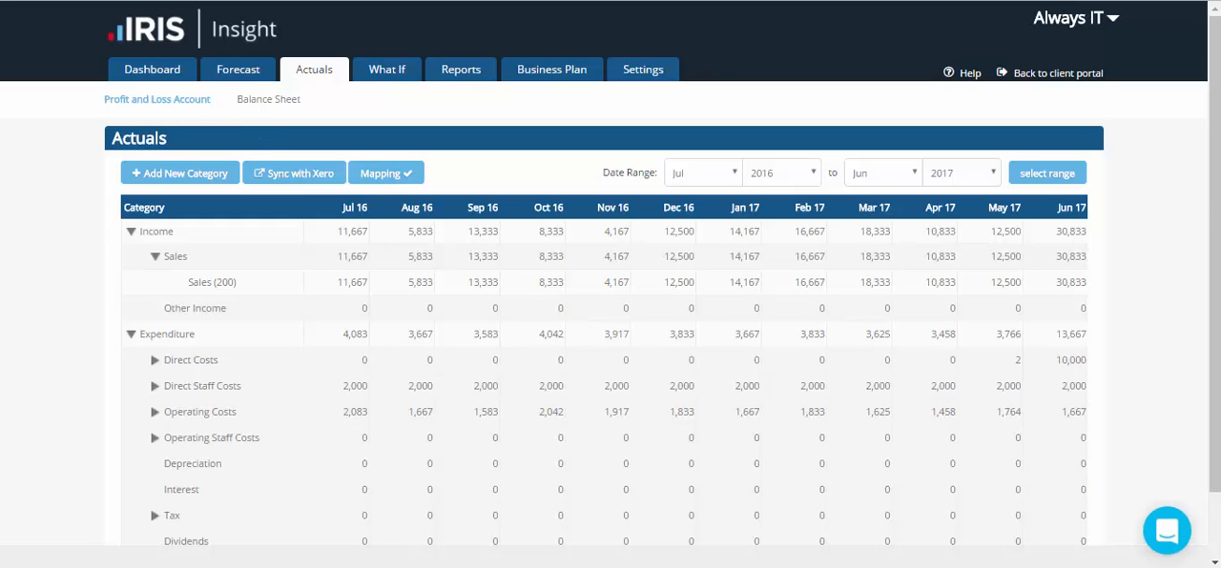
pyautogui.click(152, 69)
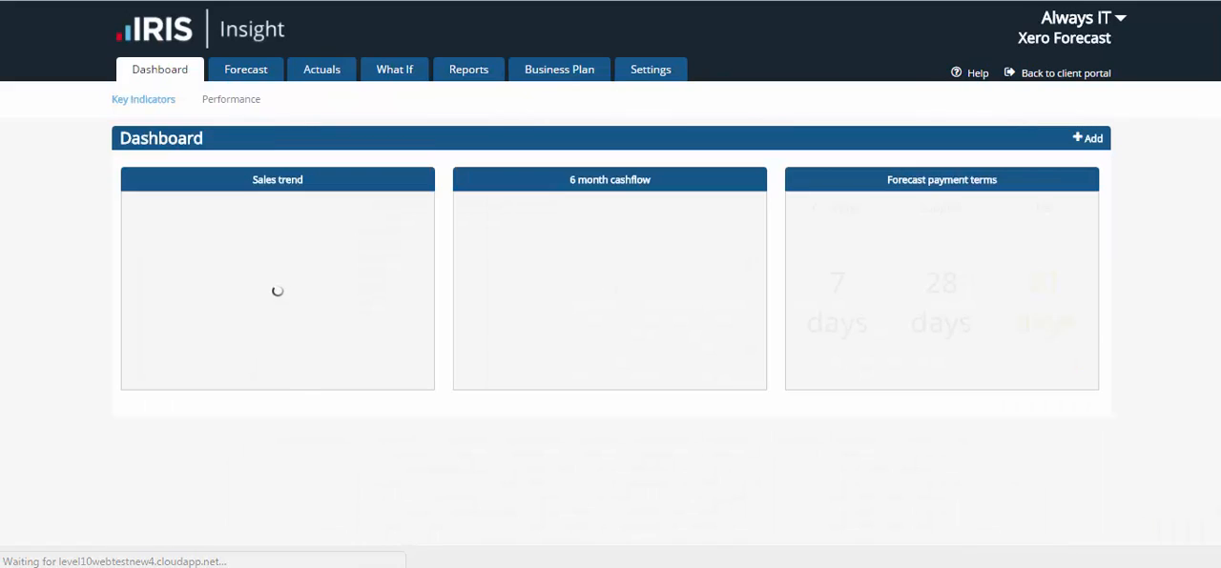